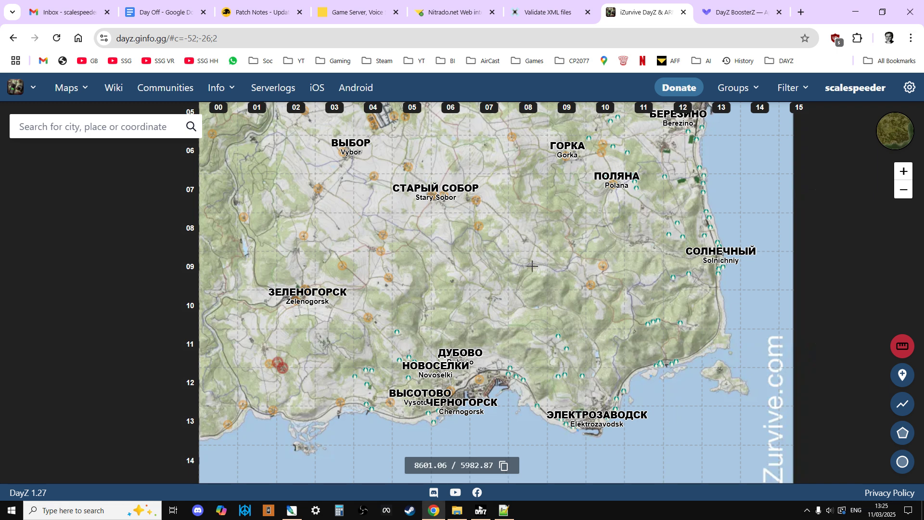
Pan the iZurvive Chernarus map until the Northwest Airfield north of Vybor is centred
left_click_drag(531, 268, 443, 446)
left_click_drag(558, 336, 512, 354)
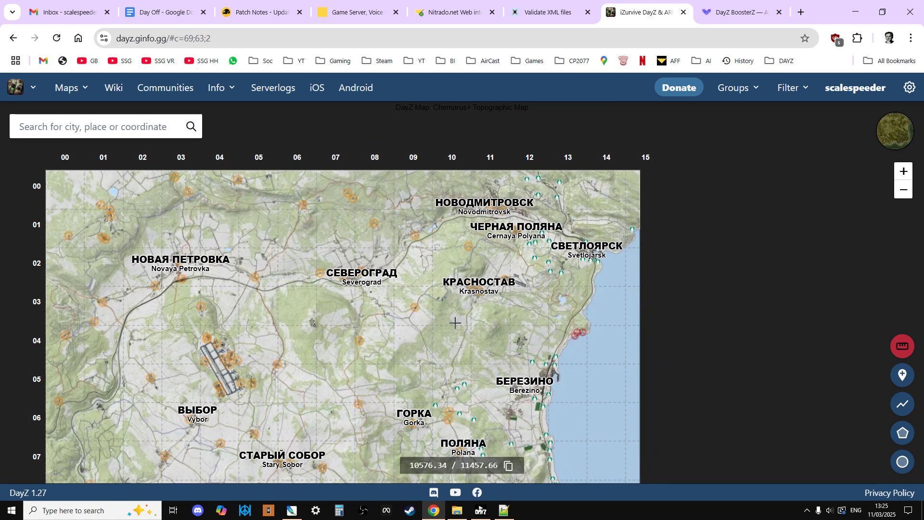
left_click_drag(455, 322, 481, 269)
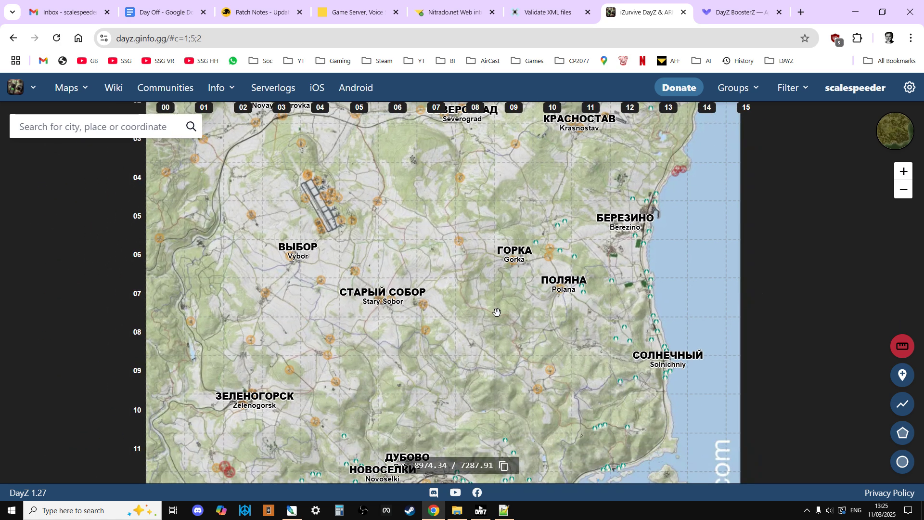
left_click_drag(472, 308, 484, 249)
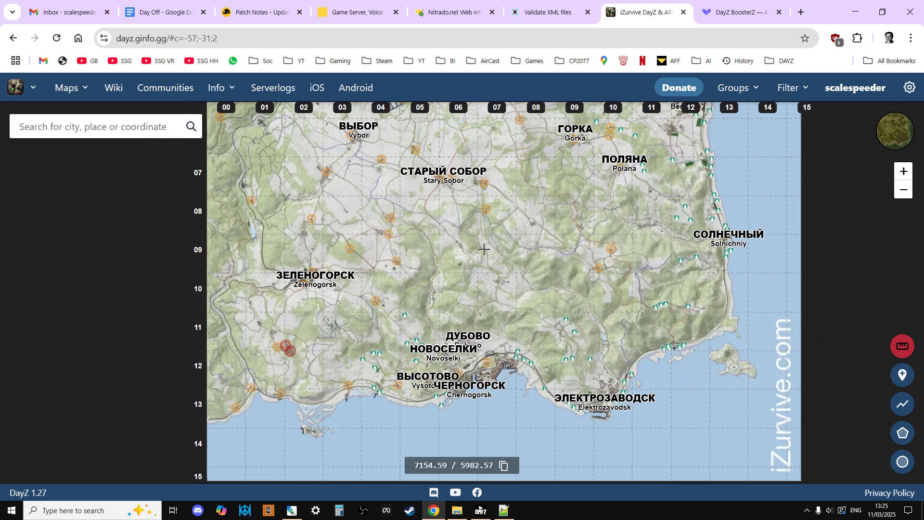
left_click_drag(484, 262, 460, 298)
left_click_drag(424, 329, 432, 352)
left_click_drag(529, 210, 602, 283)
left_click_drag(403, 247, 378, 235)
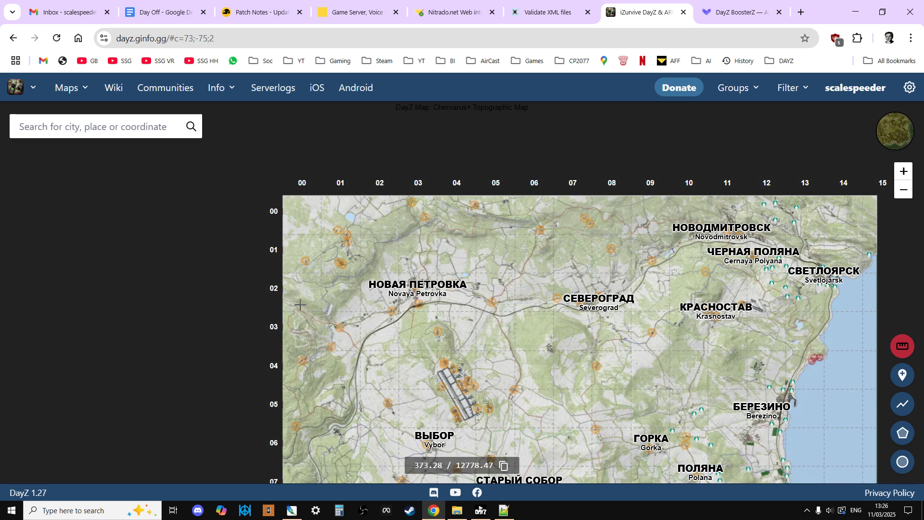
left_click_drag(311, 419, 273, 248)
left_click_drag(600, 356, 518, 198)
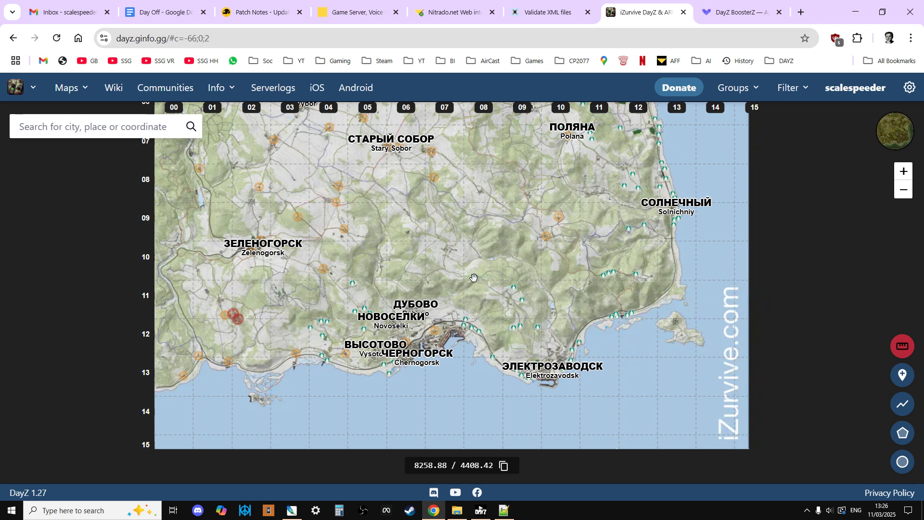
key("Up")
key("Up")
key("Up")
key("Up")
key("Up")
key("Up")
key("Left")
key("Left")
key("Left")
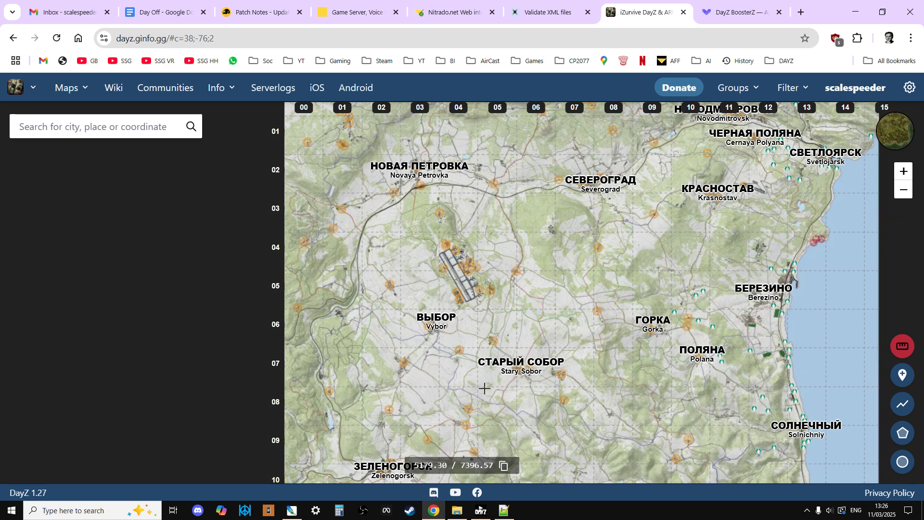
Go to the Nitrado server dashboard and open its File Browser
left_click(448, 12)
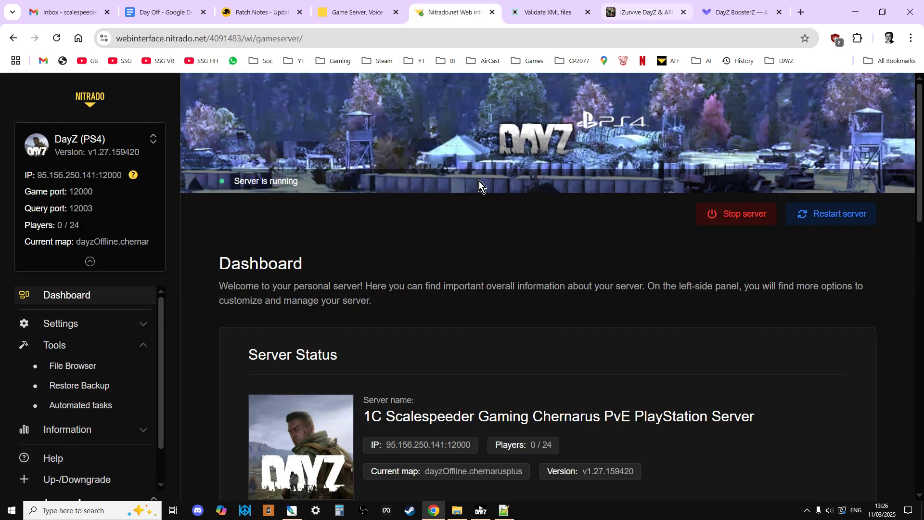
left_click(370, 12)
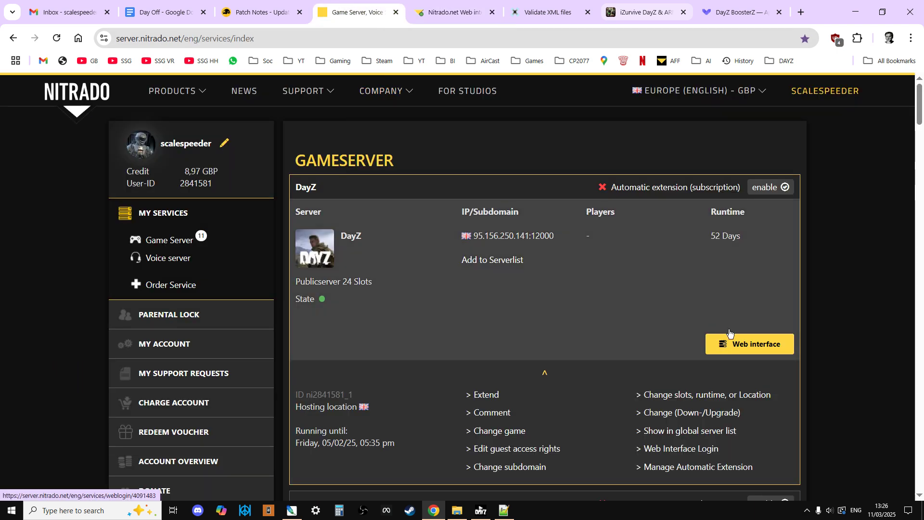
left_click(448, 12)
scroll(493, 233, "down", 3)
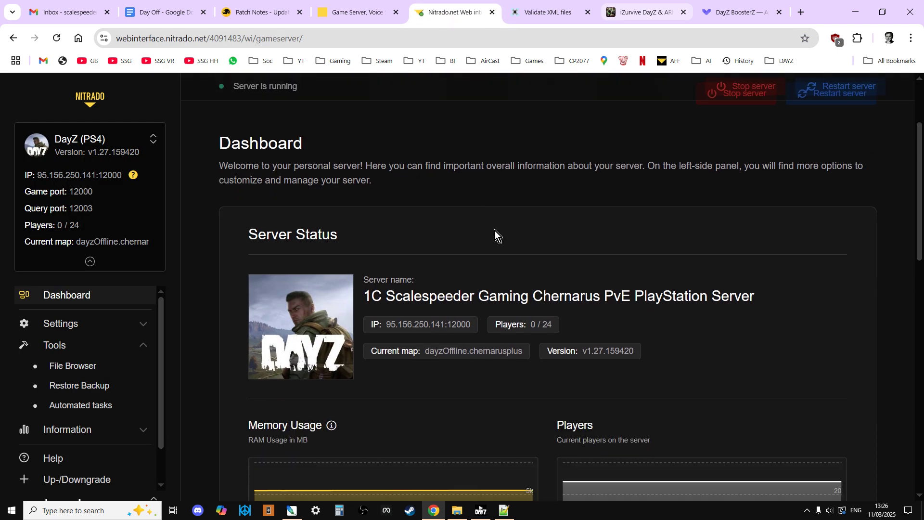
scroll(475, 278, "down", 5)
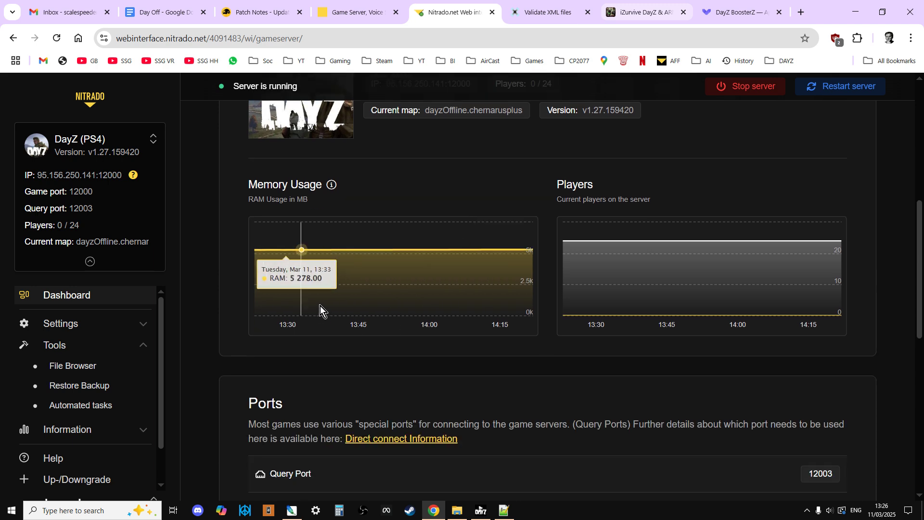
left_click(83, 370)
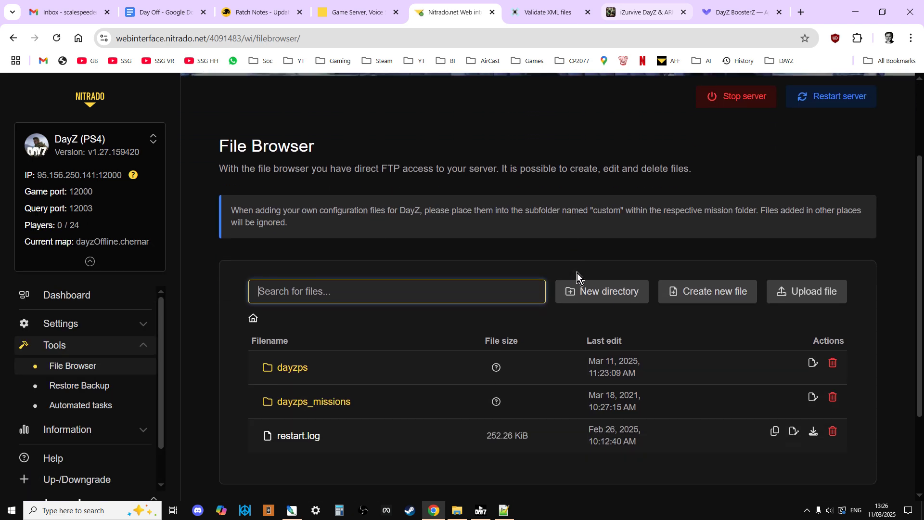
Open dayzps_missions, then dayzOffline.chernarusplus, and scroll through its config files
scroll(579, 271, "down", 3)
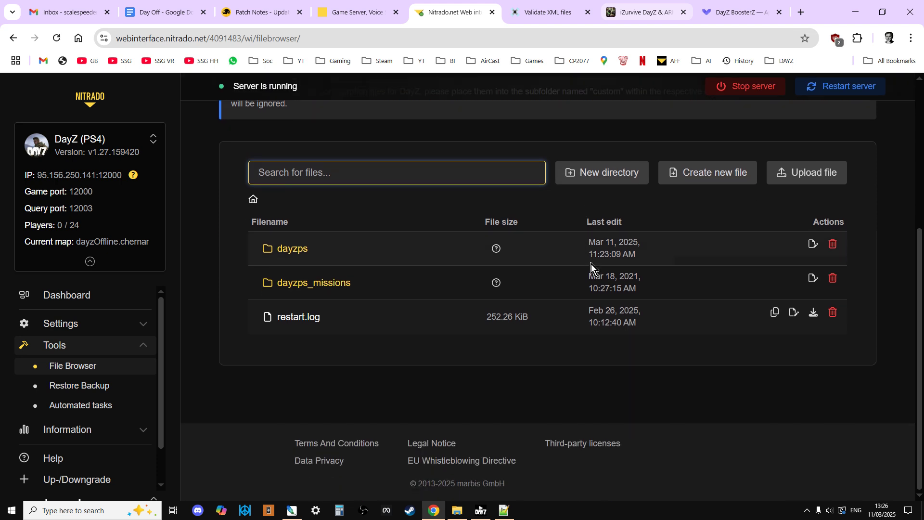
left_click(330, 284)
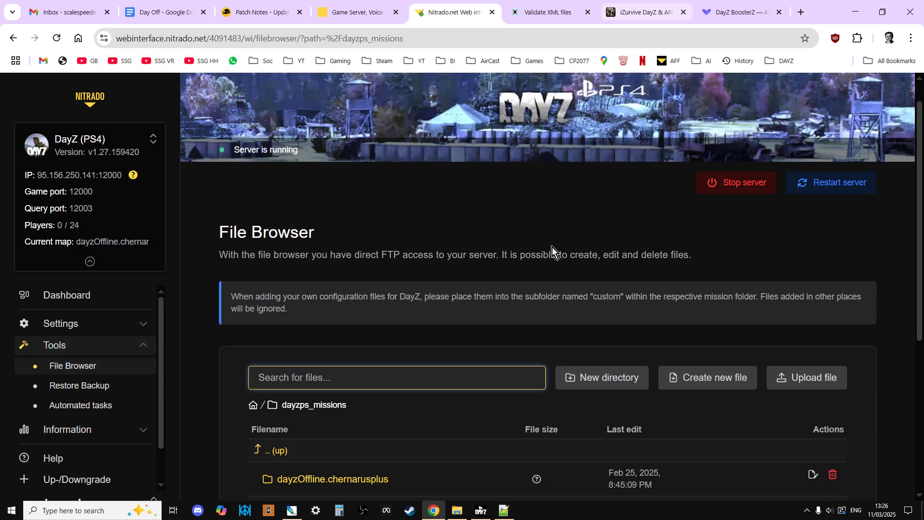
scroll(554, 244, "down", 4)
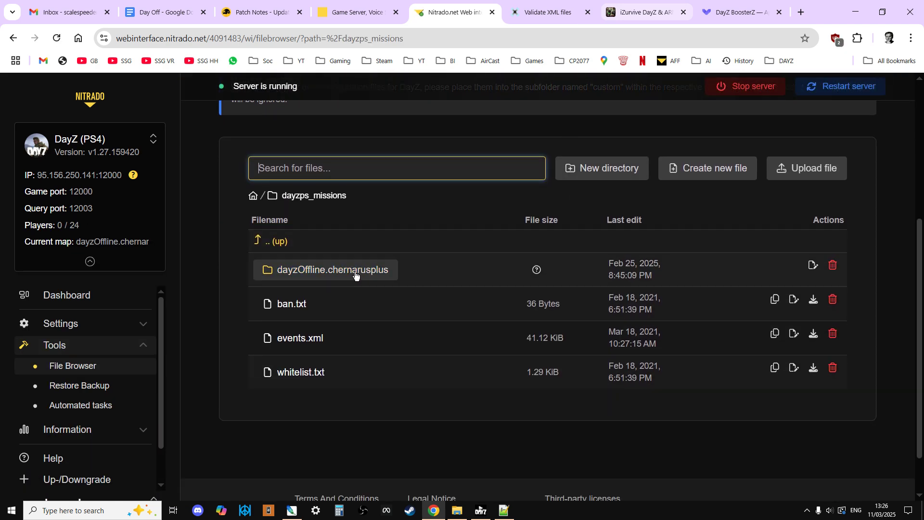
left_click(357, 273)
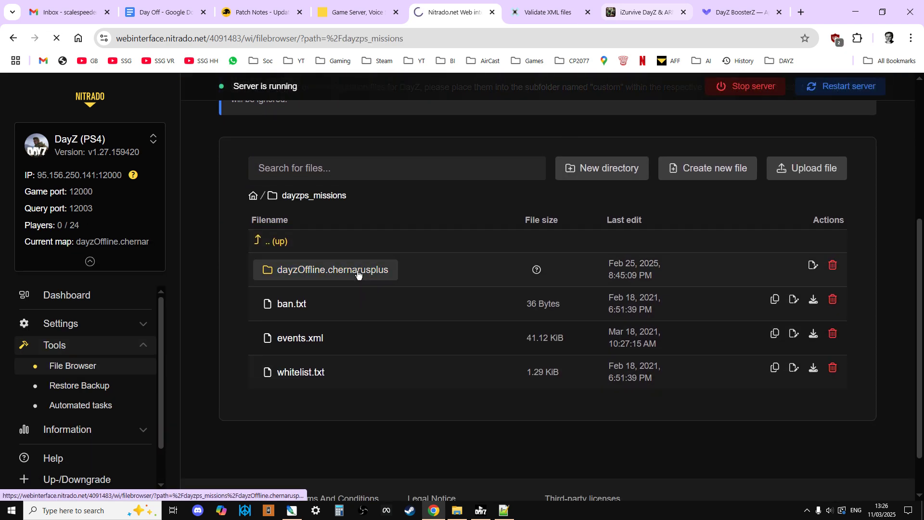
scroll(530, 275, "down", 6)
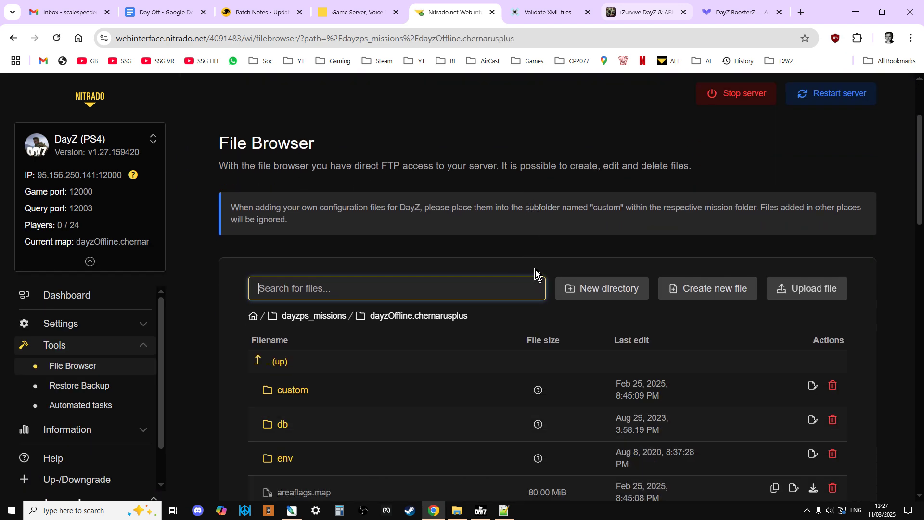
scroll(590, 240, "down", 4)
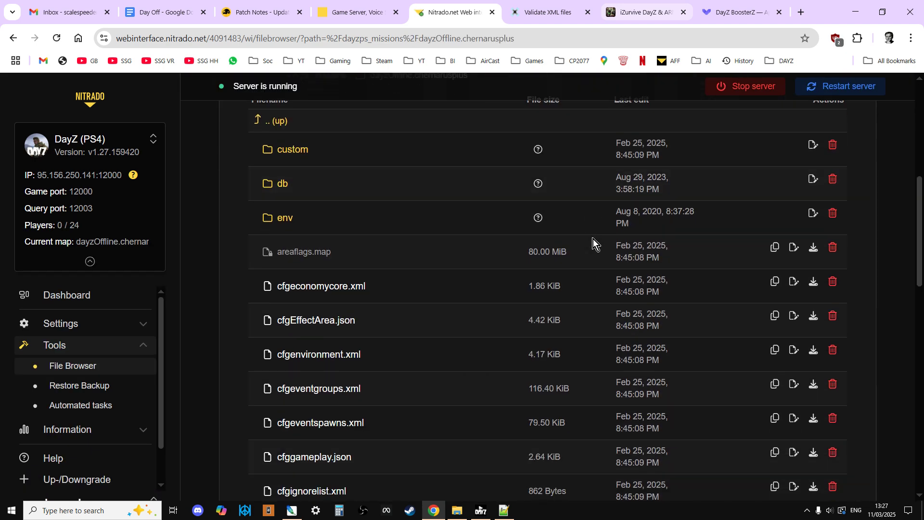
scroll(591, 238, "down", 4)
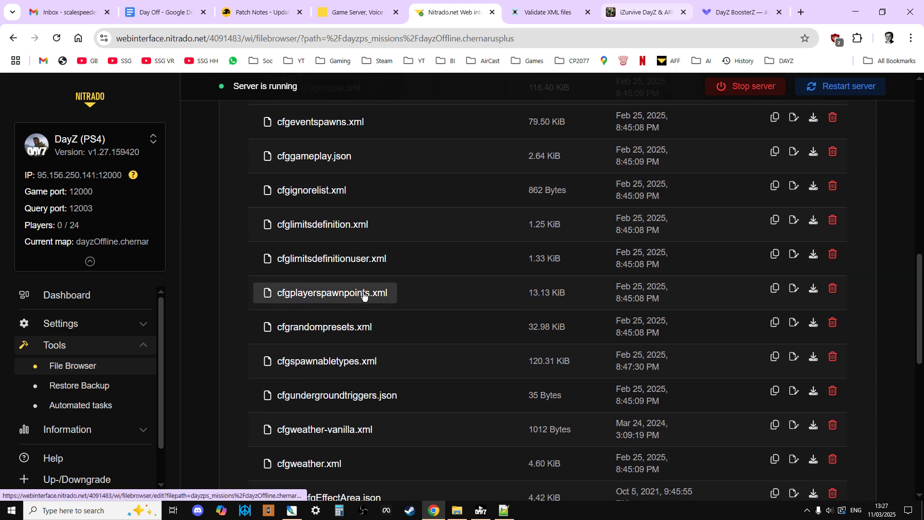
left_click(361, 295)
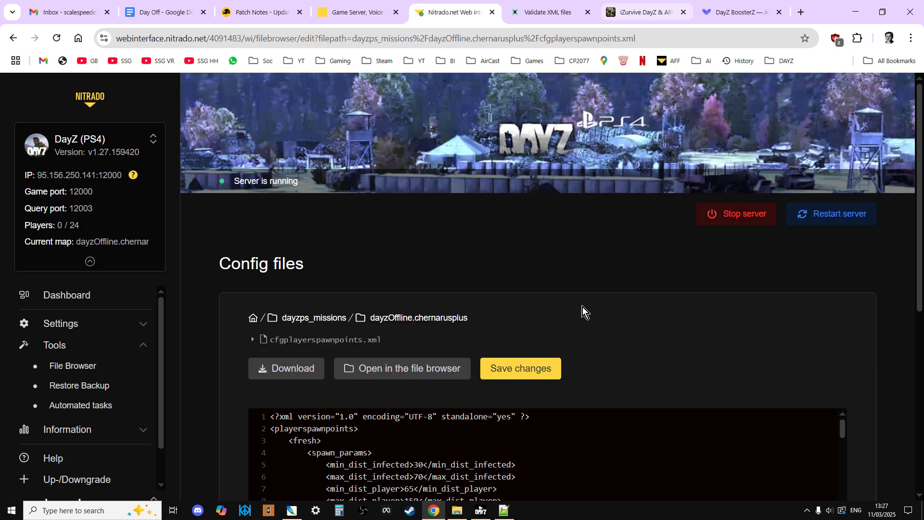
left_click_drag(919, 181, 918, 313)
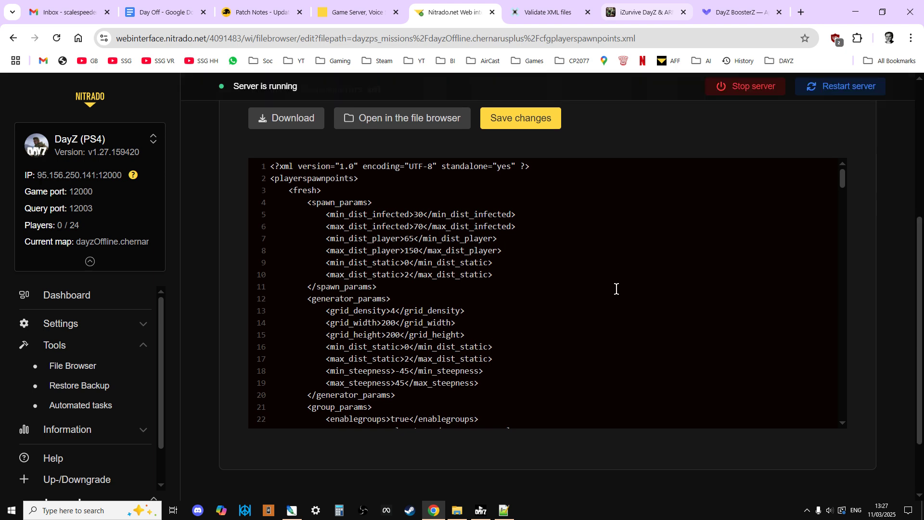
scroll(569, 289, "down", 9)
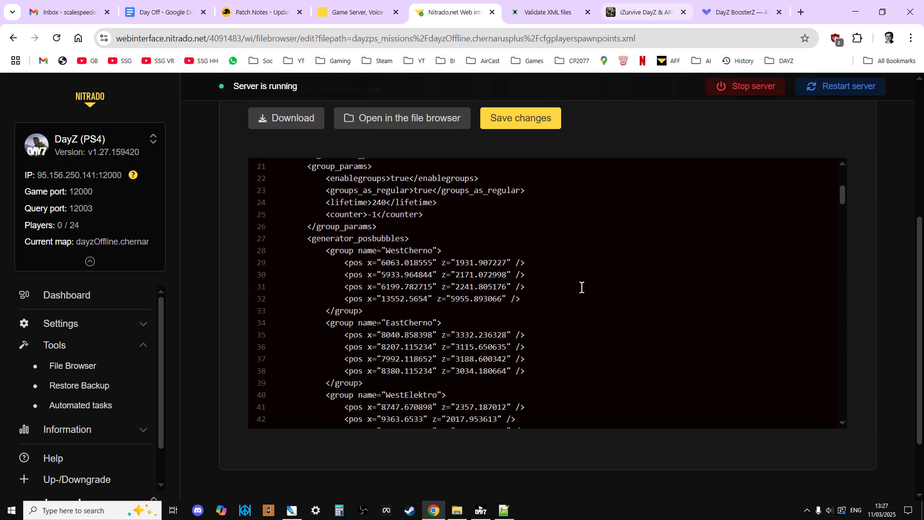
scroll(584, 284, "down", 3)
scroll(585, 284, "up", 9)
scroll(584, 284, "up", 3)
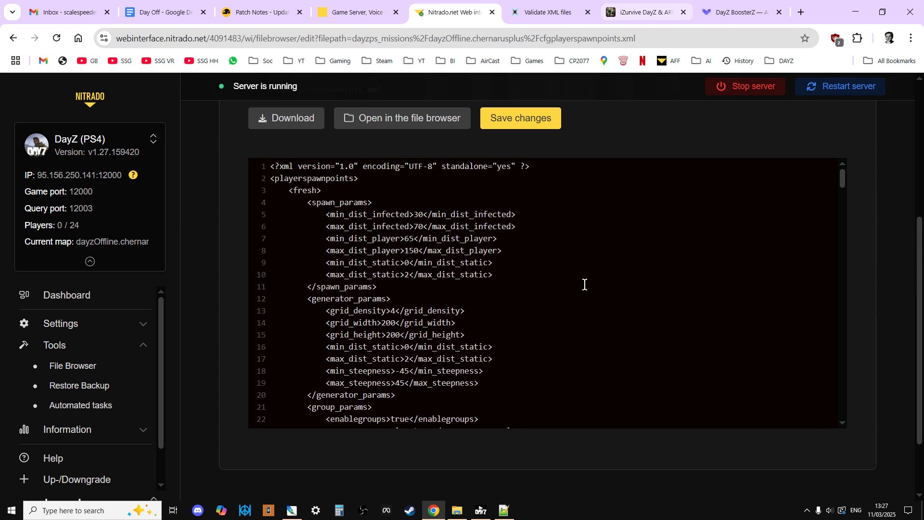
scroll(578, 285, "up", 5)
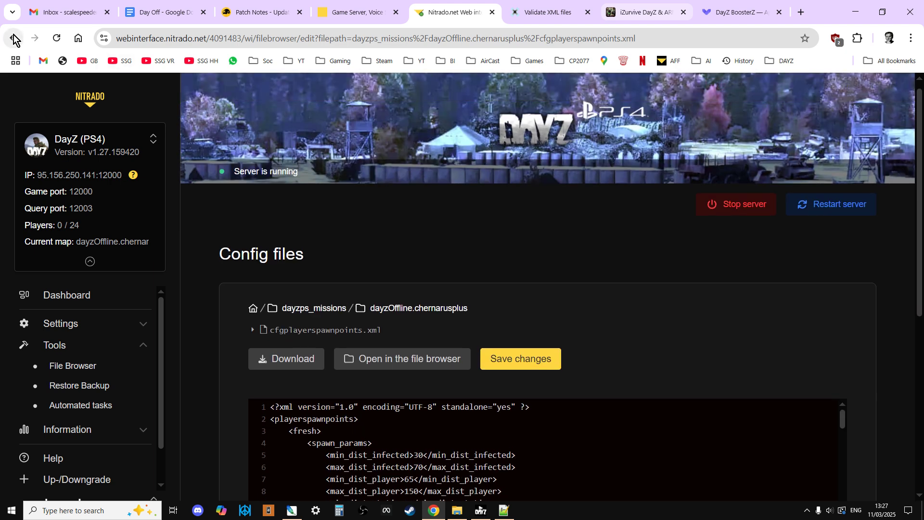
left_click(13, 38)
scroll(639, 299, "down", 2)
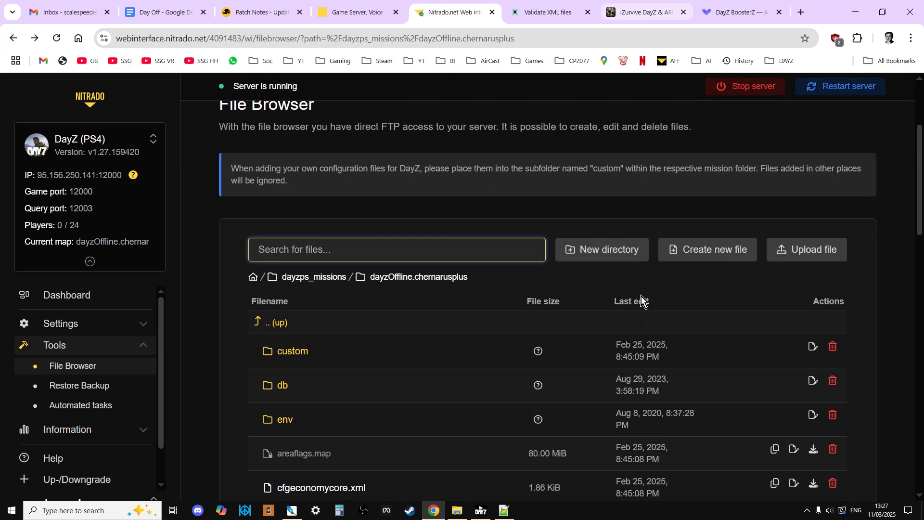
scroll(636, 299, "down", 1)
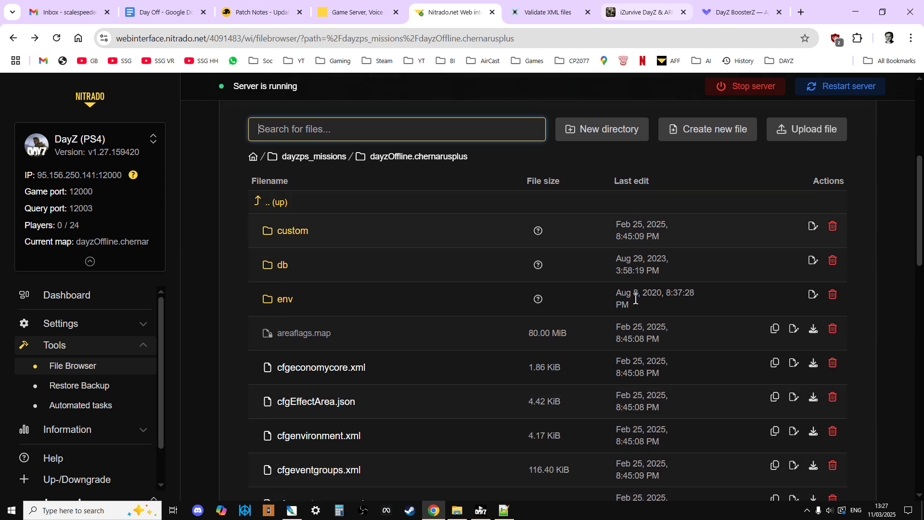
scroll(621, 303, "down", 4)
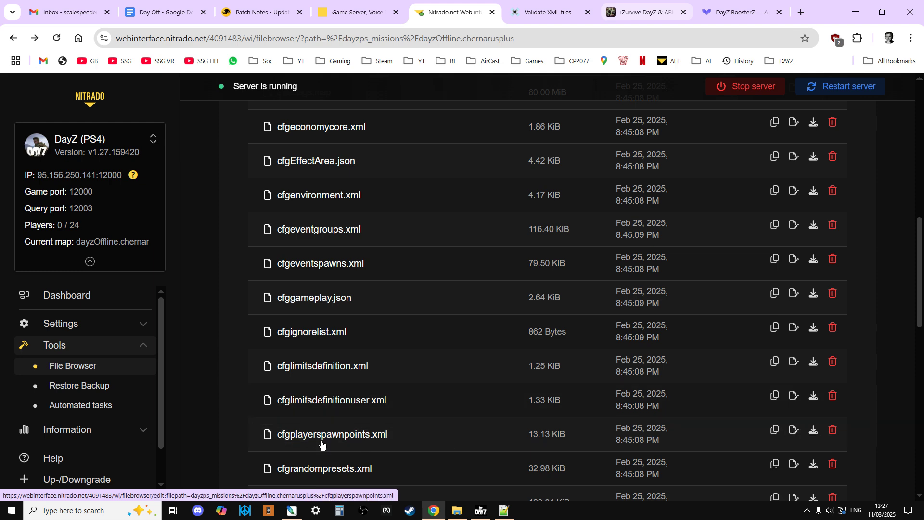
In File Explorer, browse into DayZServer, then mpmissions, then dayzOffline.chernarusplus
left_click(457, 511)
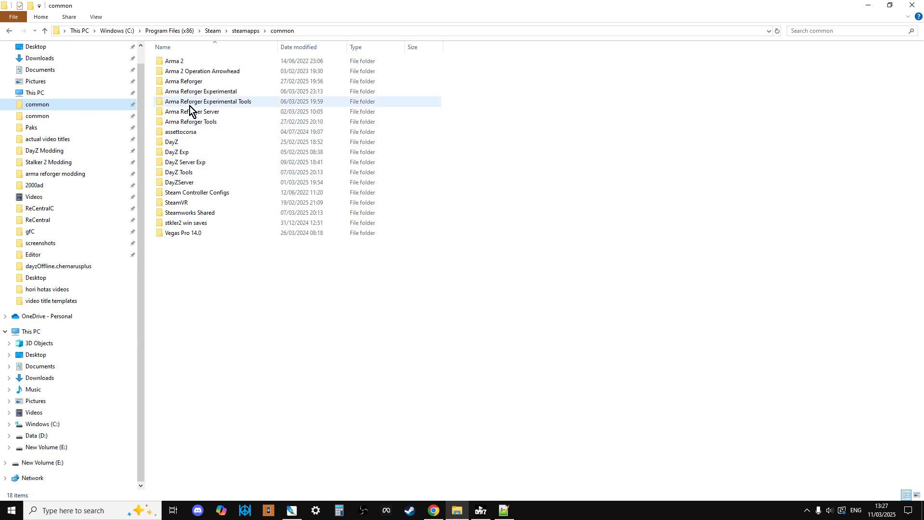
double_click(183, 187)
scroll(202, 192, "down", 8)
scroll(218, 202, "down", 11)
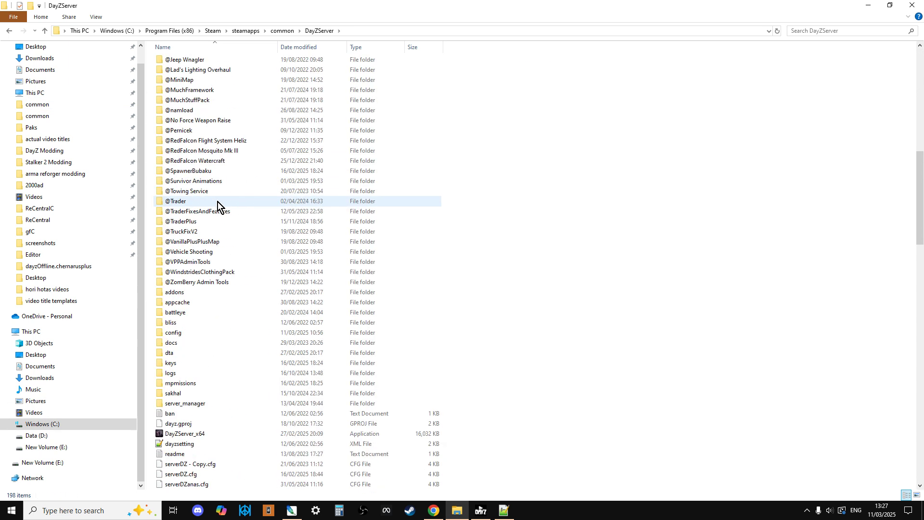
double_click(183, 232)
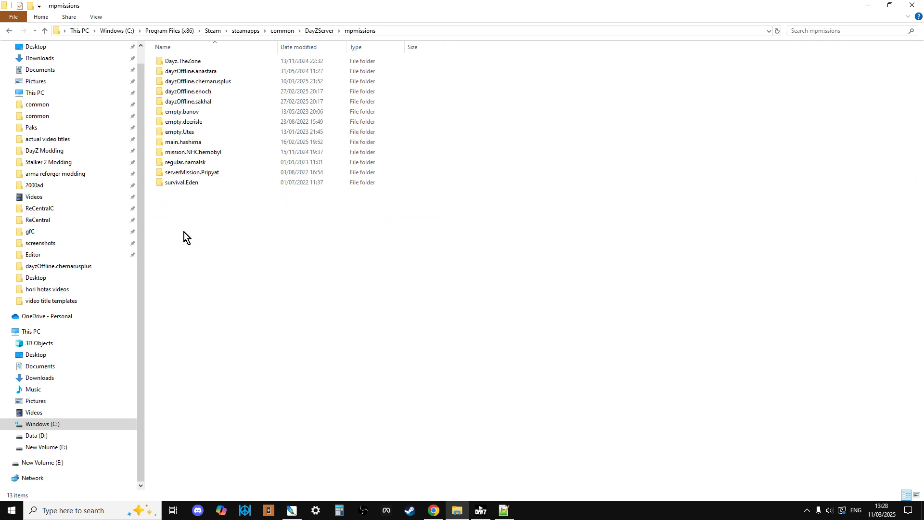
double_click(213, 81)
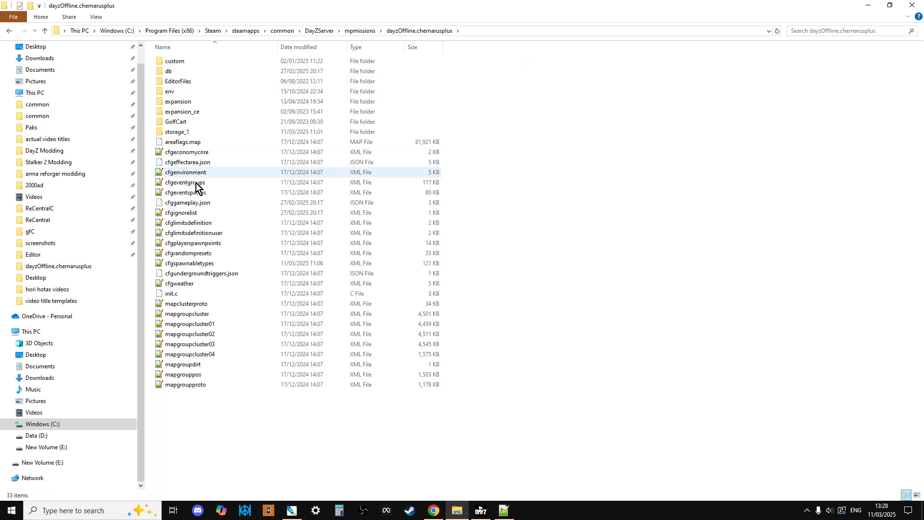
Open cfgplayerspawnpoints in Notepad++ and skim its WestCherno and EastElektro spawn groups
left_click(201, 245)
right_click(201, 245)
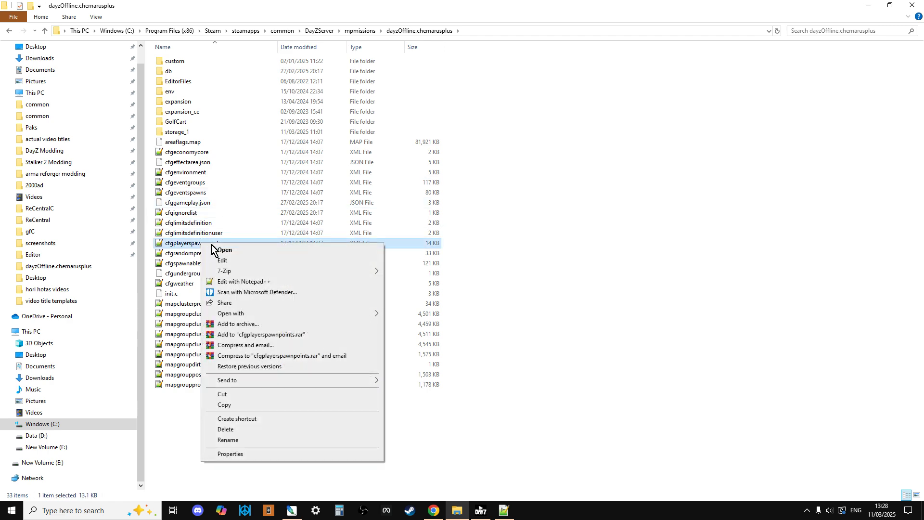
left_click(260, 282)
scroll(182, 141, "down", 11)
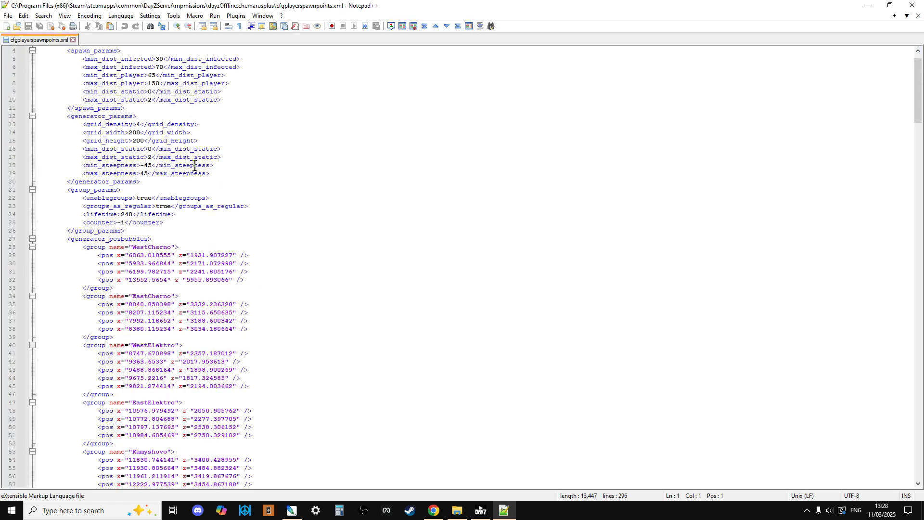
scroll(214, 343, "down", 7)
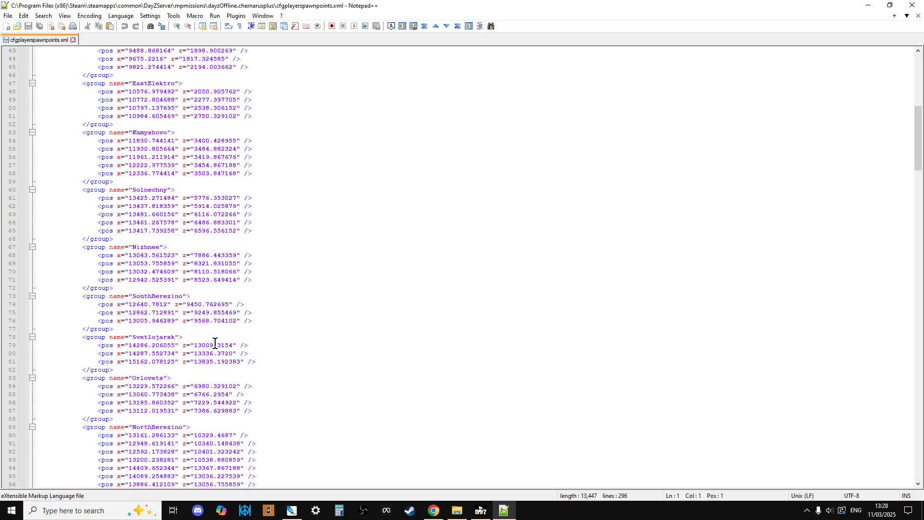
scroll(216, 349, "up", 18)
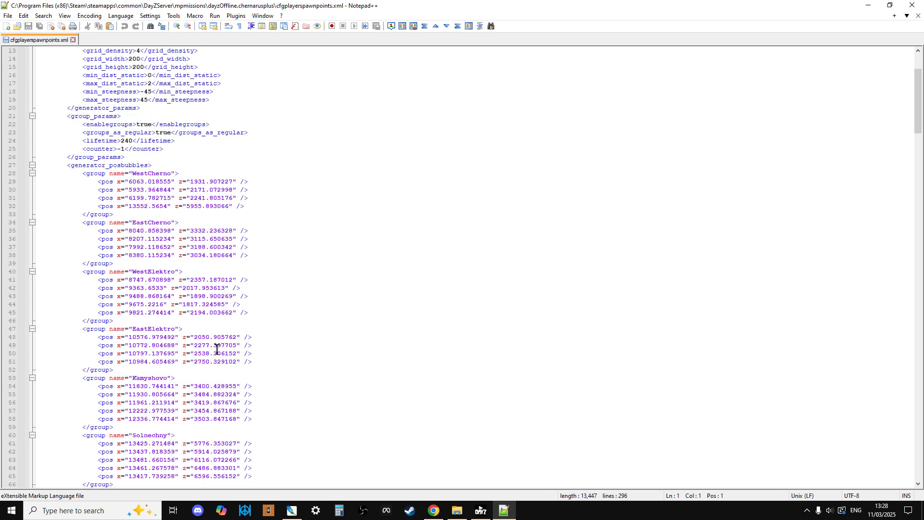
Close the file in Notepad++ and rename it in Explorer to cfgplayerspawnpointsbak
left_click(72, 40)
left_click(457, 510)
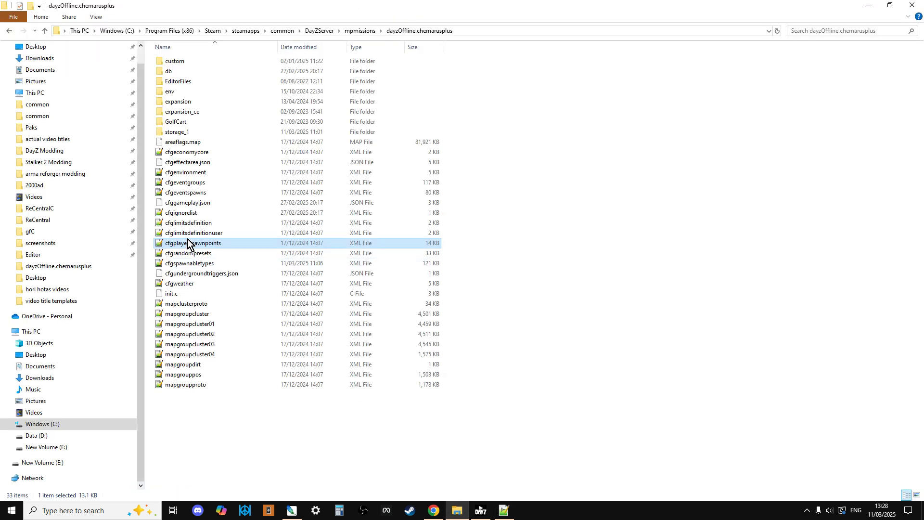
right_click(191, 243)
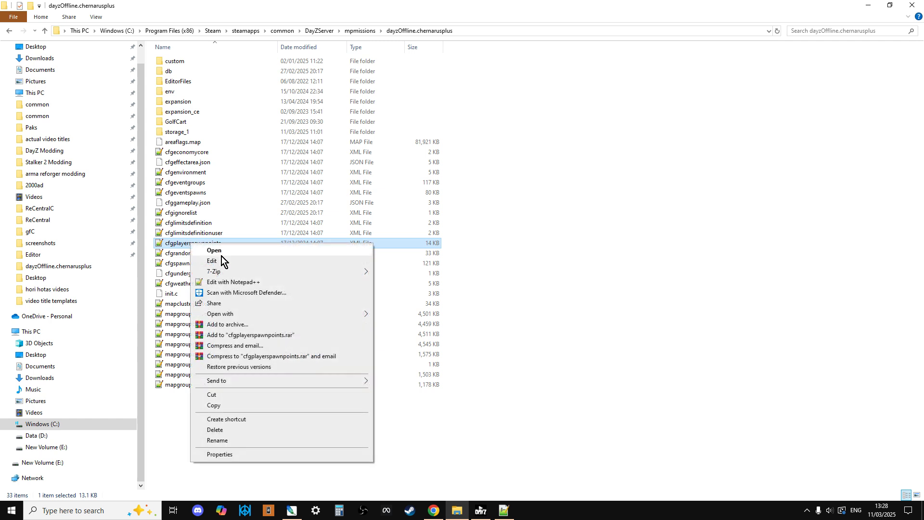
left_click(181, 247)
left_click(181, 248)
left_click(226, 244)
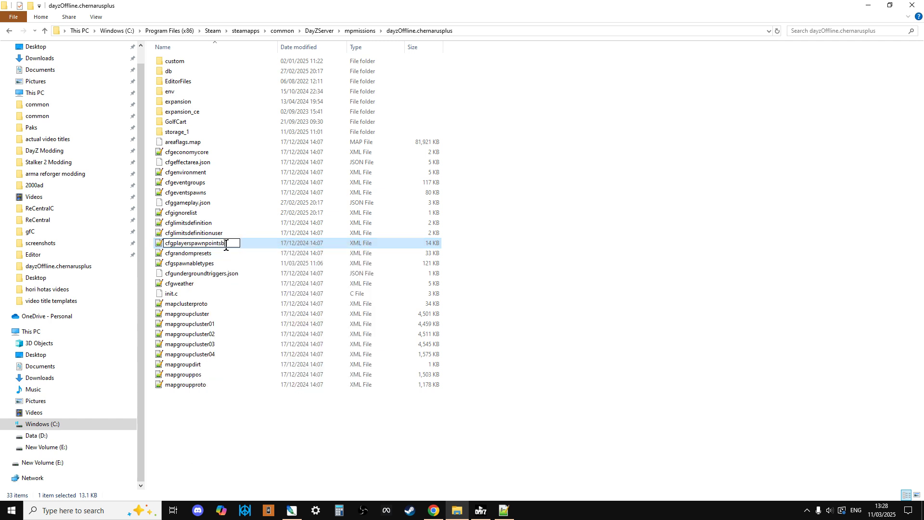
key("Return")
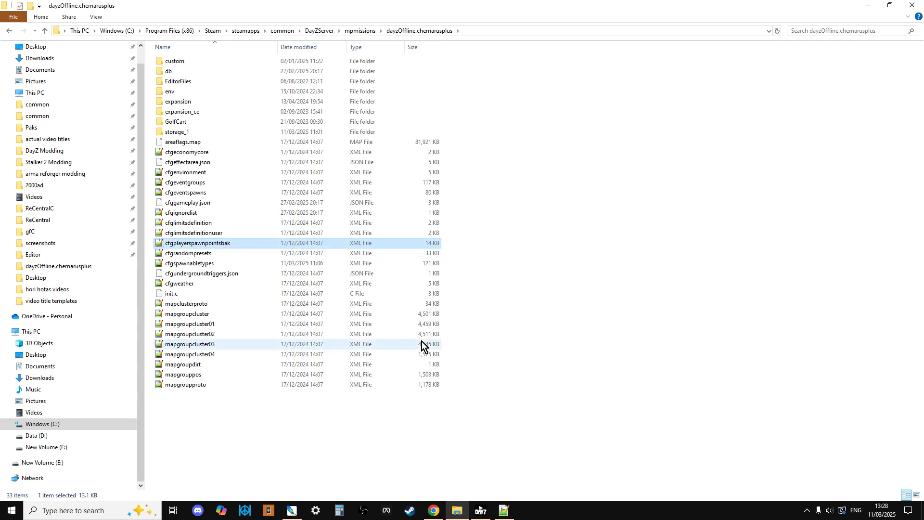
Bring Chrome forward on the DayZ BoosterZ tools page and expand its sidebar
left_click(434, 509)
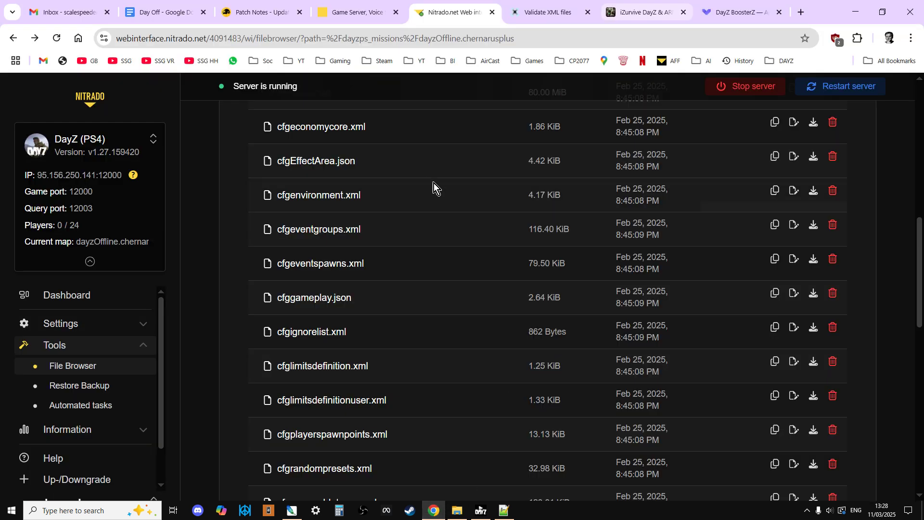
left_click(735, 12)
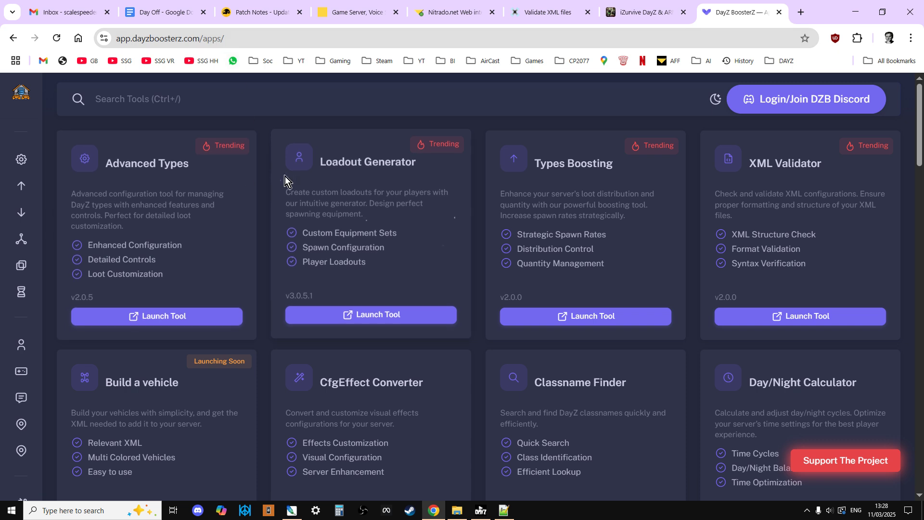
mouse_move(39, 175)
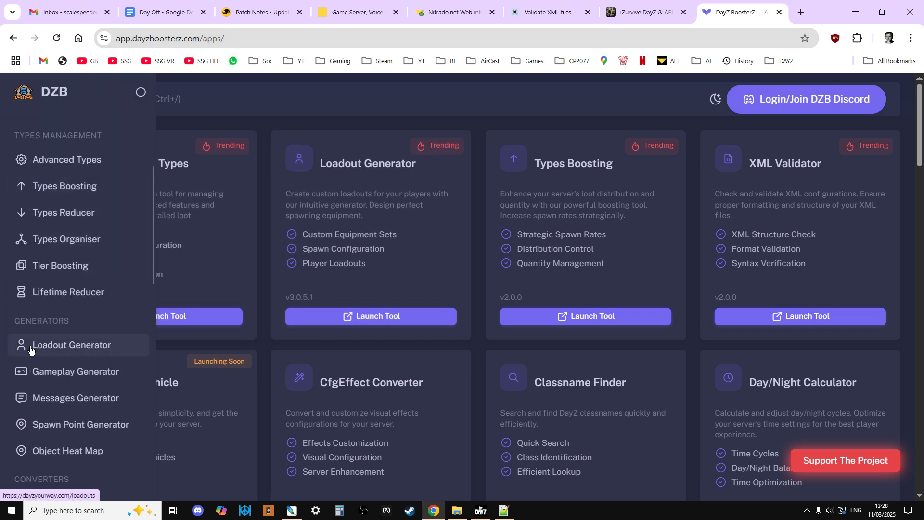
Open the Spawn Point Generator and keep Chernarus as the selected map
left_click(62, 426)
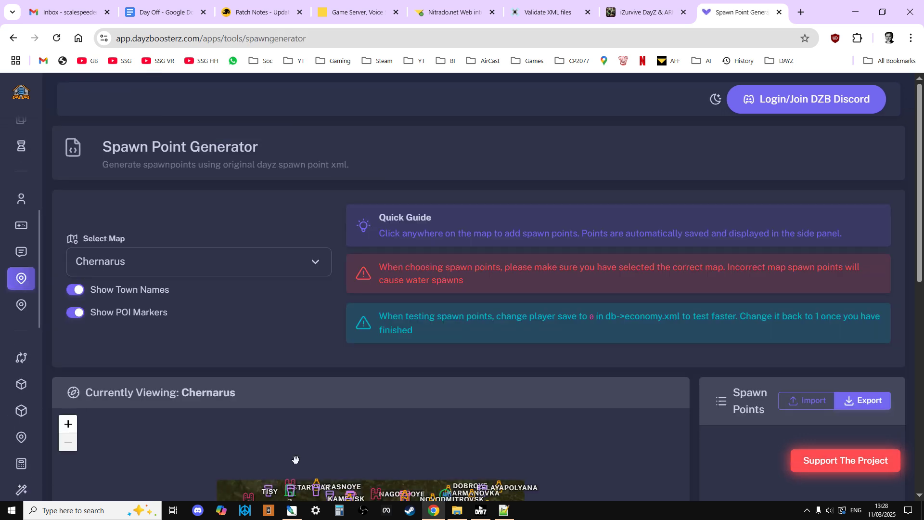
scroll(393, 329, "down", 4)
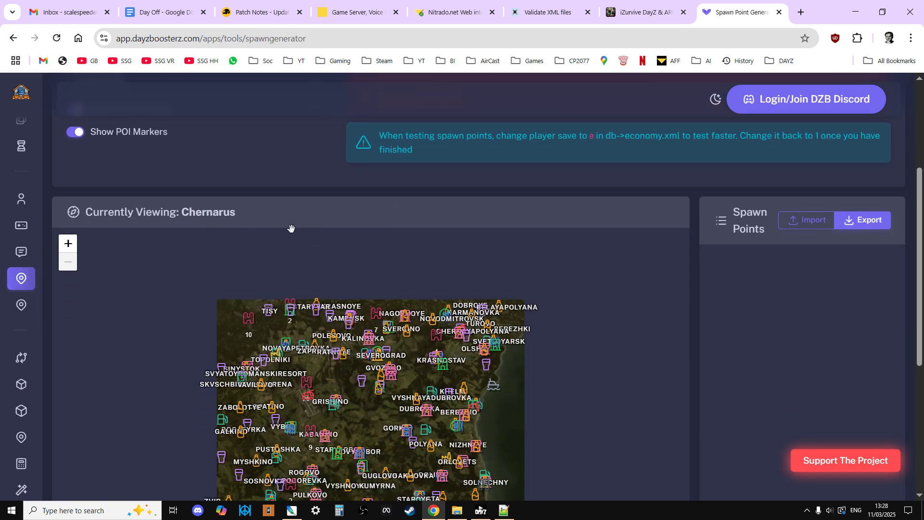
scroll(293, 228, "up", 3)
scroll(553, 232, "down", 2)
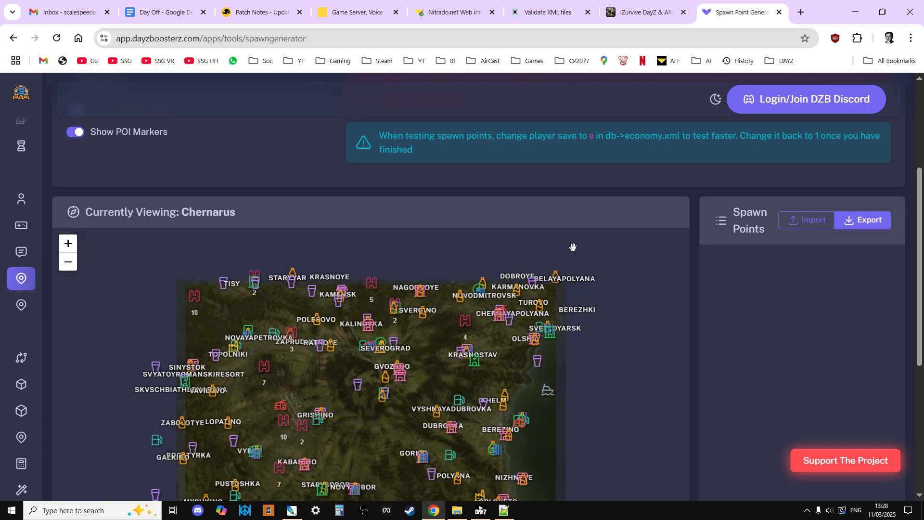
scroll(603, 244, "down", 1)
scroll(900, 231, "up", 3)
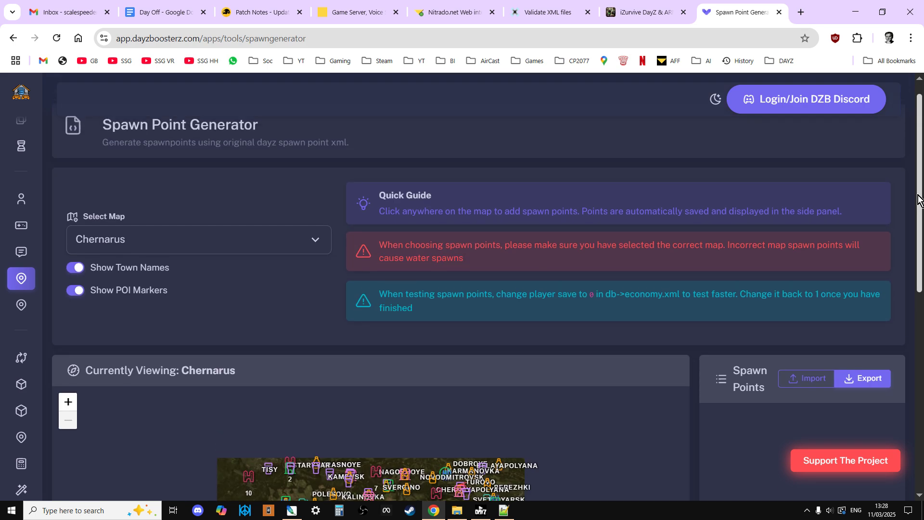
left_click(322, 240)
left_click(321, 241)
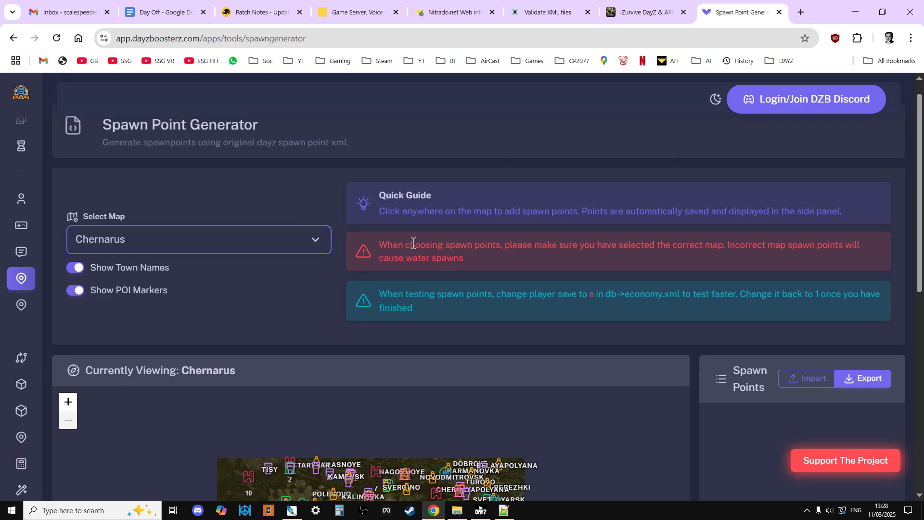
Zoom and pan the generator map onto the Northwest Airfield near Vybor
scroll(921, 236, "down", 1)
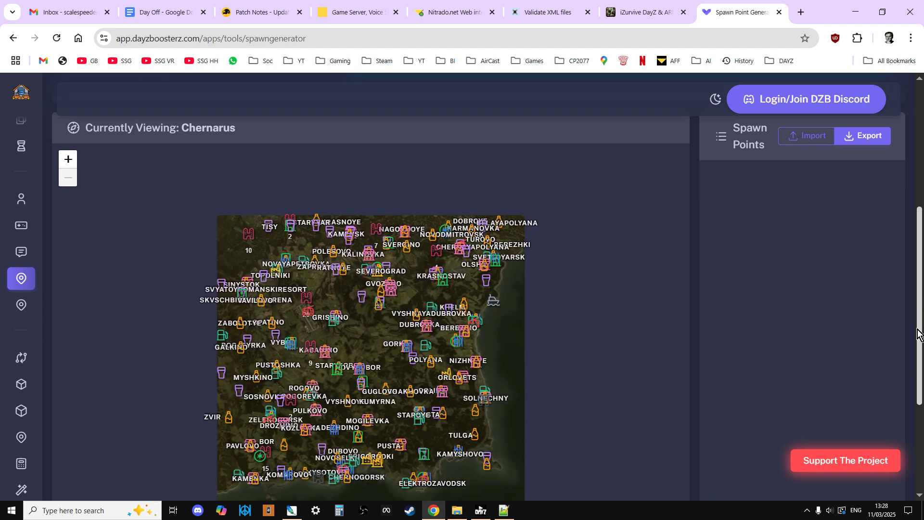
scroll(917, 342, "down", 1)
scroll(305, 247, "up", 3)
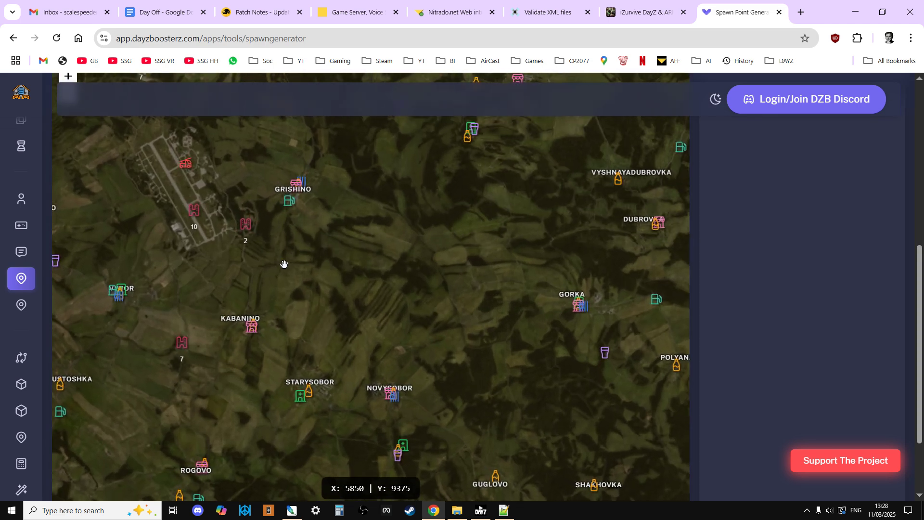
left_click_drag(279, 267, 491, 452)
scroll(378, 287, "up", 2)
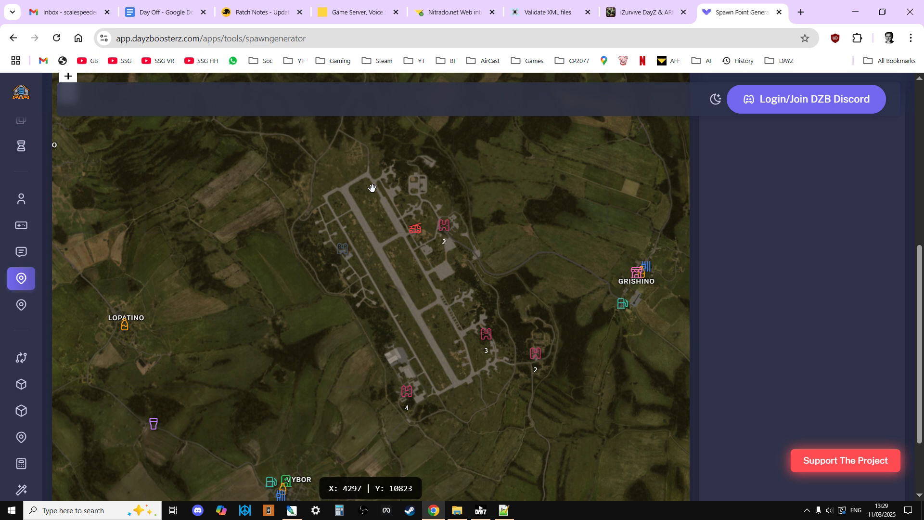
Drop spawn points from 3641, 10583 down the airfield's west side and along its southern edge
left_click(267, 229)
left_click(274, 250)
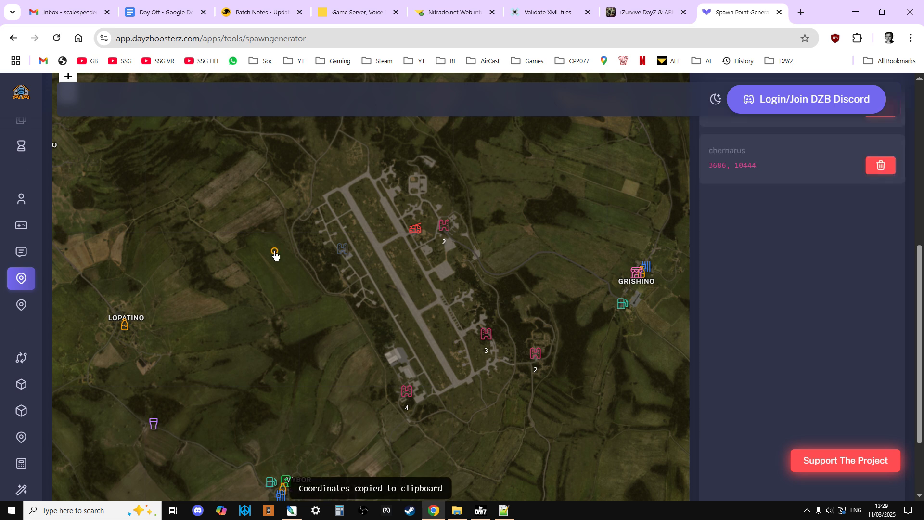
left_click(301, 291)
left_click(319, 323)
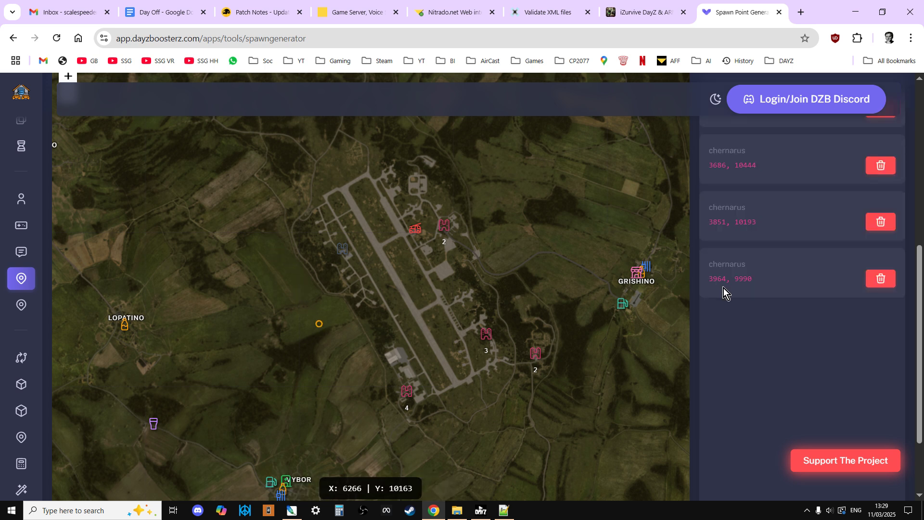
left_click(343, 360)
left_click(352, 408)
left_click(382, 440)
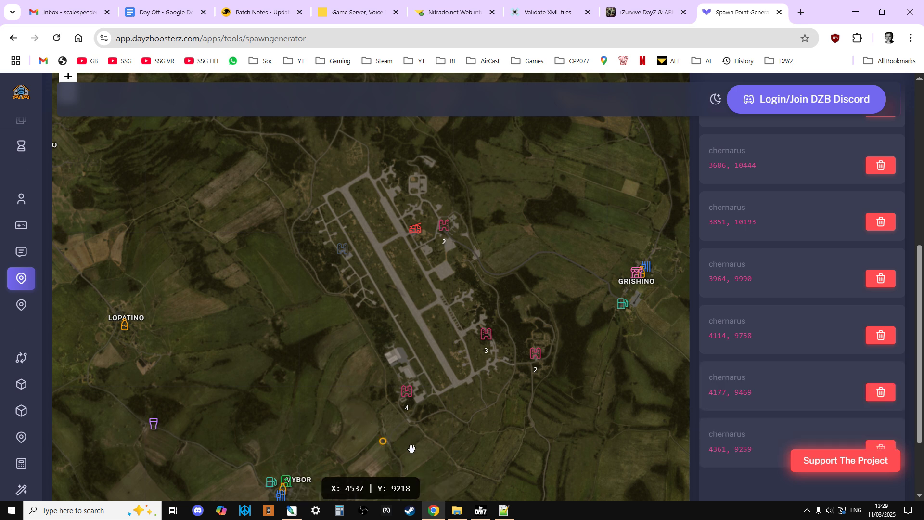
left_click(423, 458)
left_click(440, 434)
left_click(493, 420)
left_click(518, 415)
Continue spawn points up the east and north sides to 4058, 11018, then review the list
left_click(573, 344)
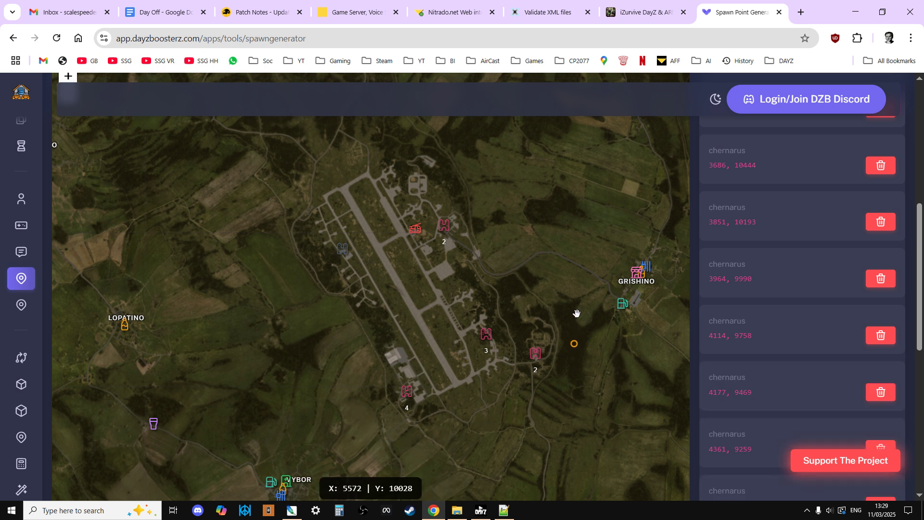
left_click(564, 284)
left_click(520, 248)
left_click(509, 233)
left_click(496, 197)
left_click(408, 143)
left_click(380, 146)
left_click(334, 159)
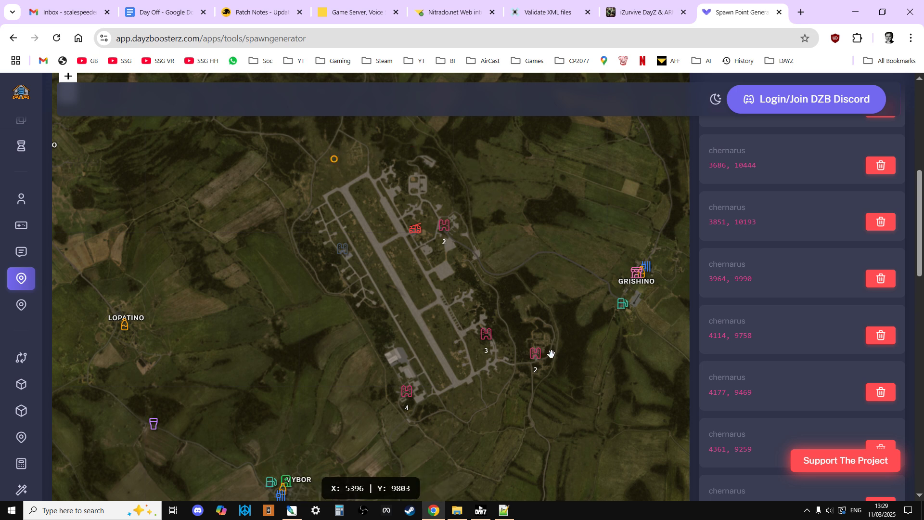
left_click_drag(919, 226, 921, 495)
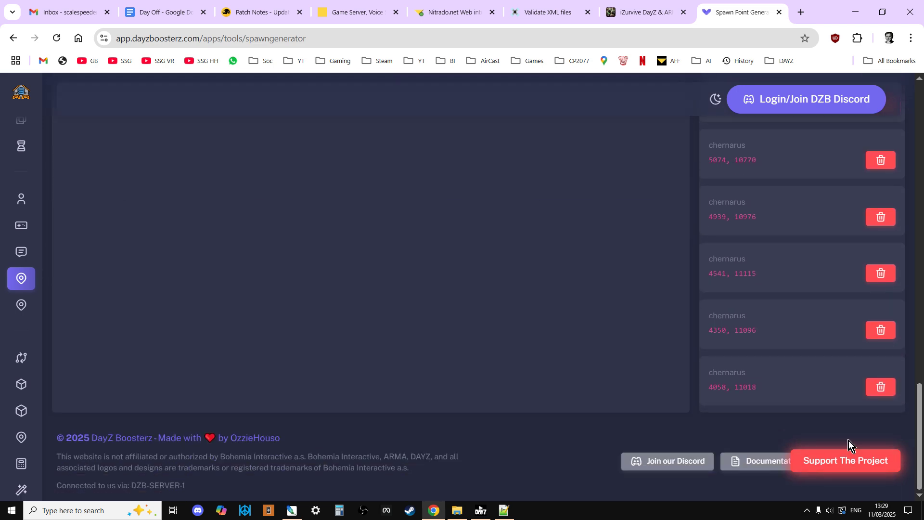
scroll(848, 439, "up", 2)
scroll(847, 440, "down", 2)
left_click_drag(919, 423, 921, 179)
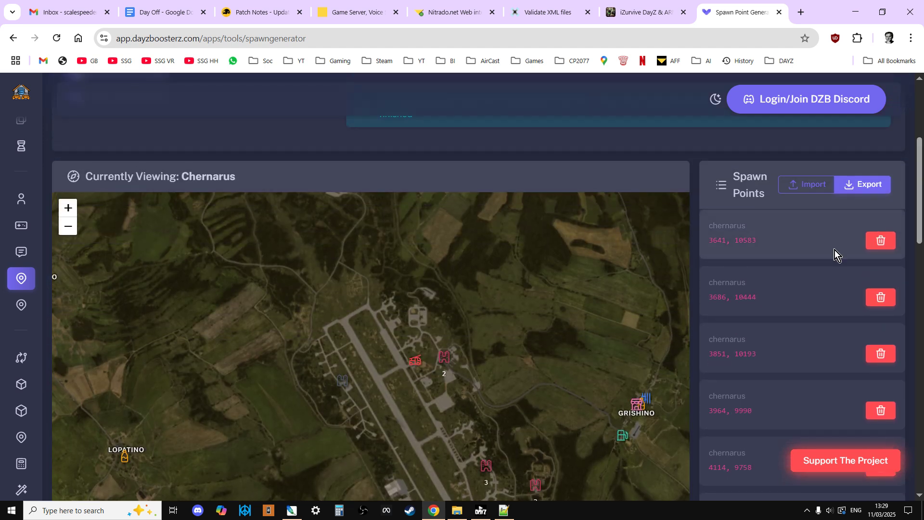
Export the spawn points to XML and download cfgplayerspawnpoints.xml
left_click(869, 188)
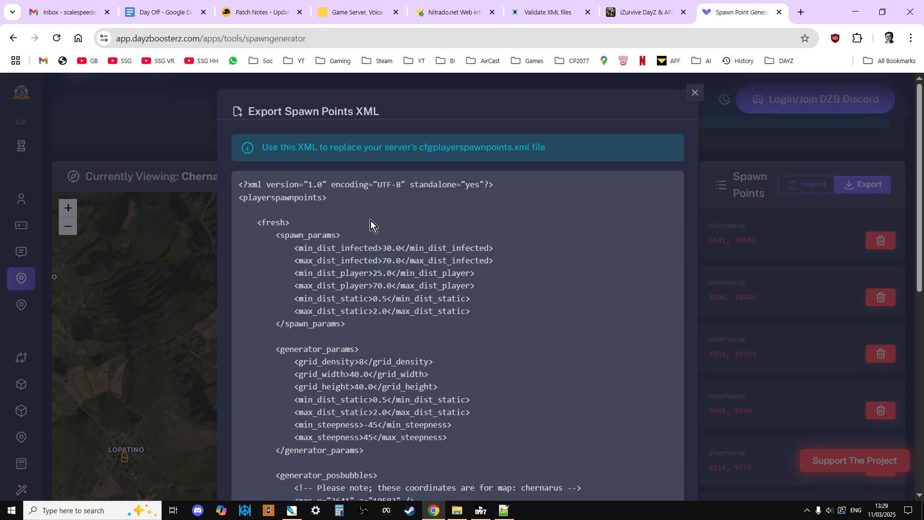
scroll(374, 223, "down", 8)
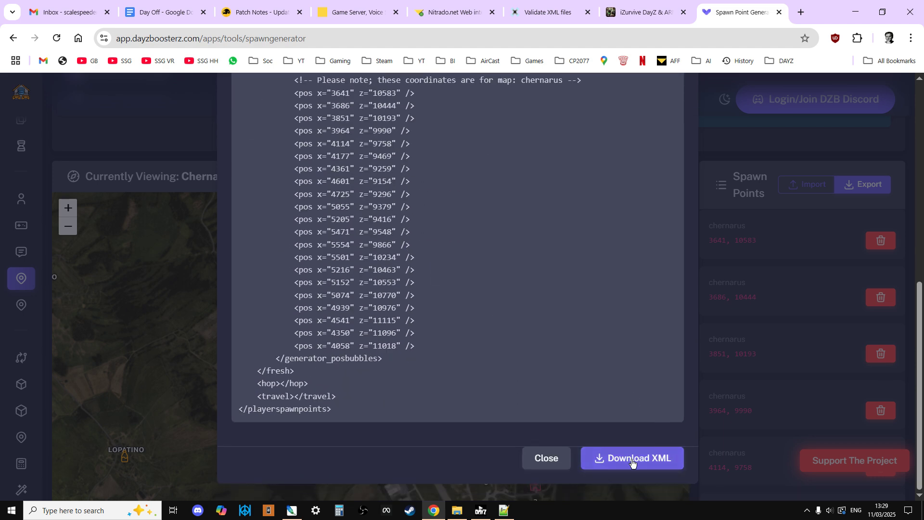
left_click(631, 459)
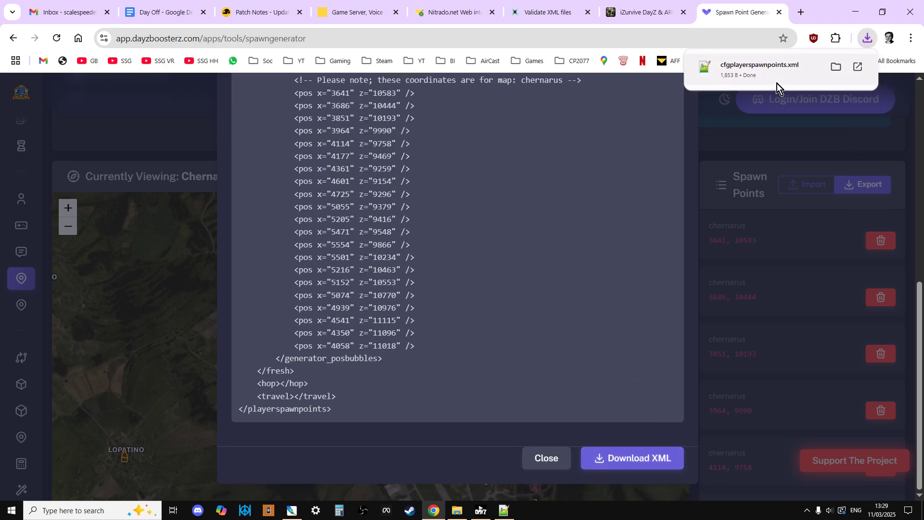
Copy the downloaded cfgplayerspawnpoints from Downloads into the local dayzOffline.chernarusplus folder
left_click(835, 68)
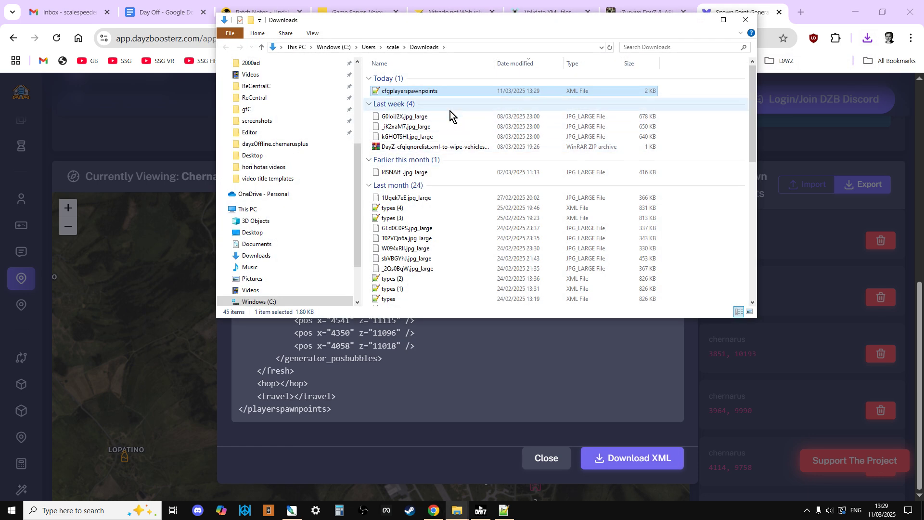
right_click(427, 94)
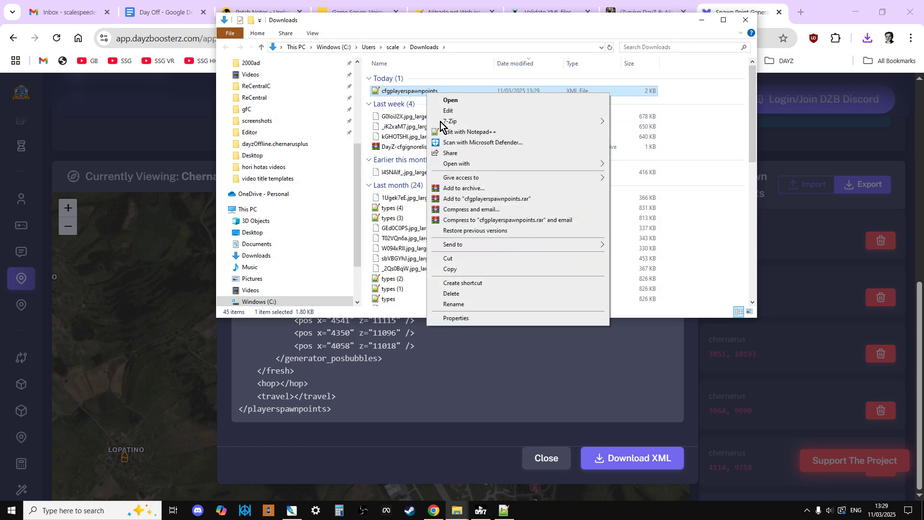
left_click(477, 260)
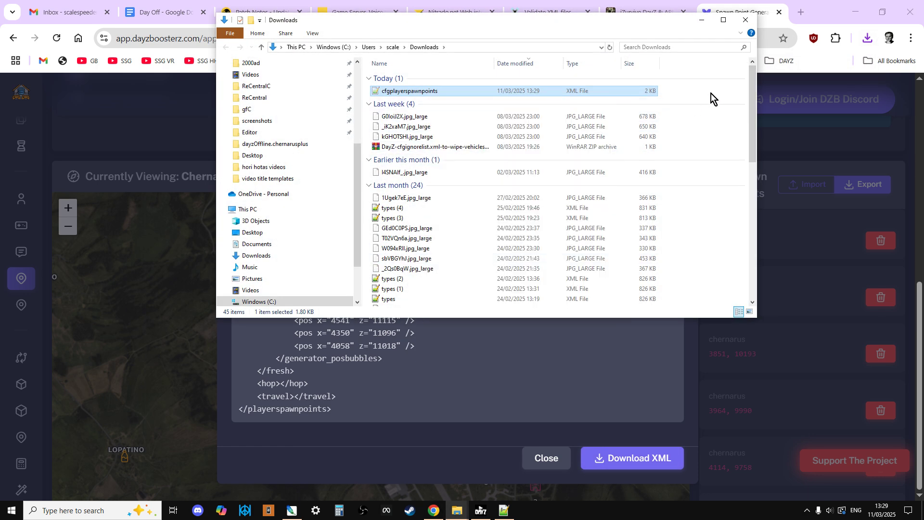
left_click(461, 507)
left_click(455, 452)
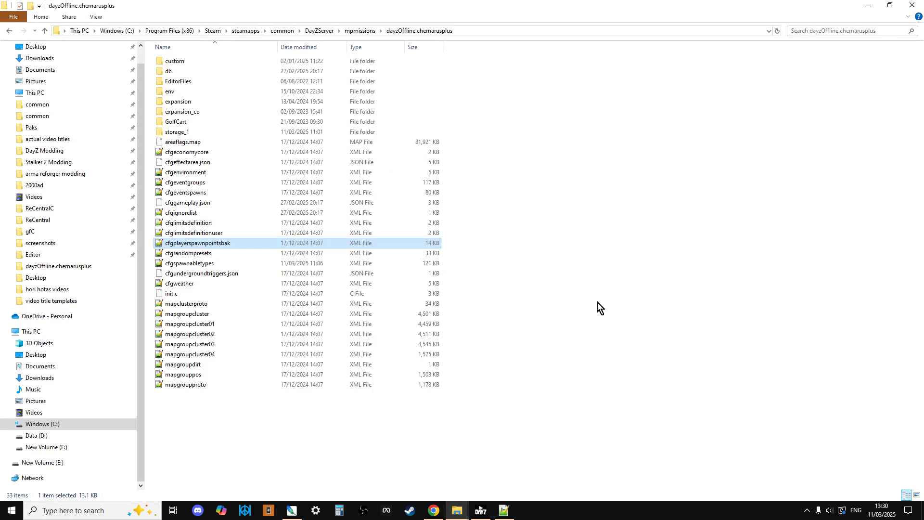
right_click(628, 233)
left_click(653, 300)
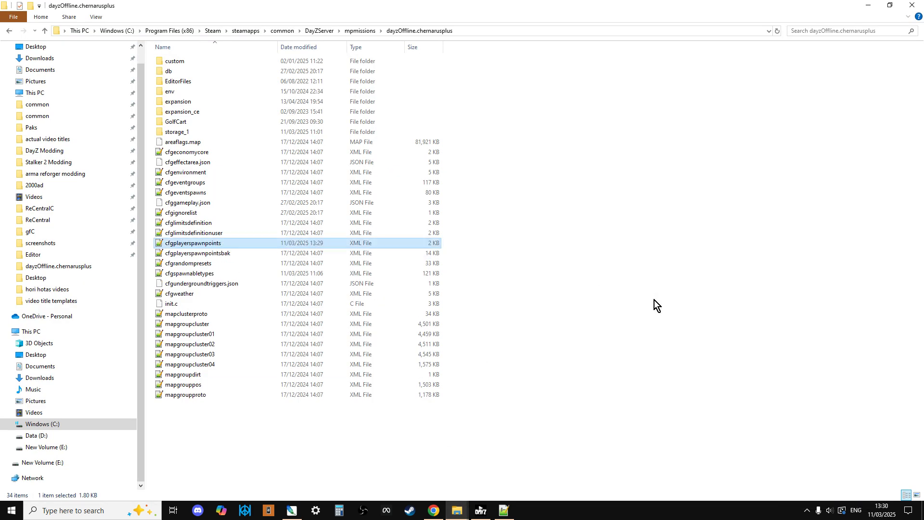
left_click(434, 509)
left_click(549, 11)
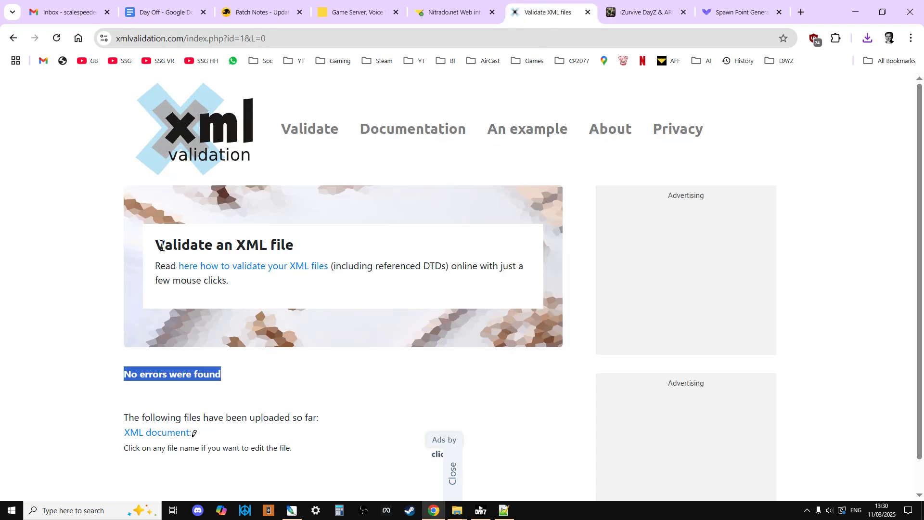
Pick cfgplayerspawnpoints from DayZServer > mpmissions > dayzOffline.chernarusplus as the validator's upload file
left_click(170, 130)
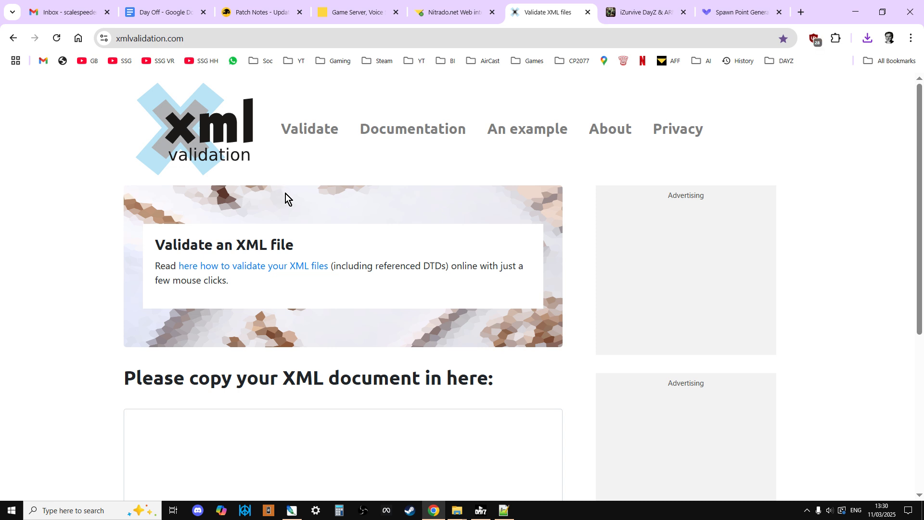
scroll(284, 202, "down", 5)
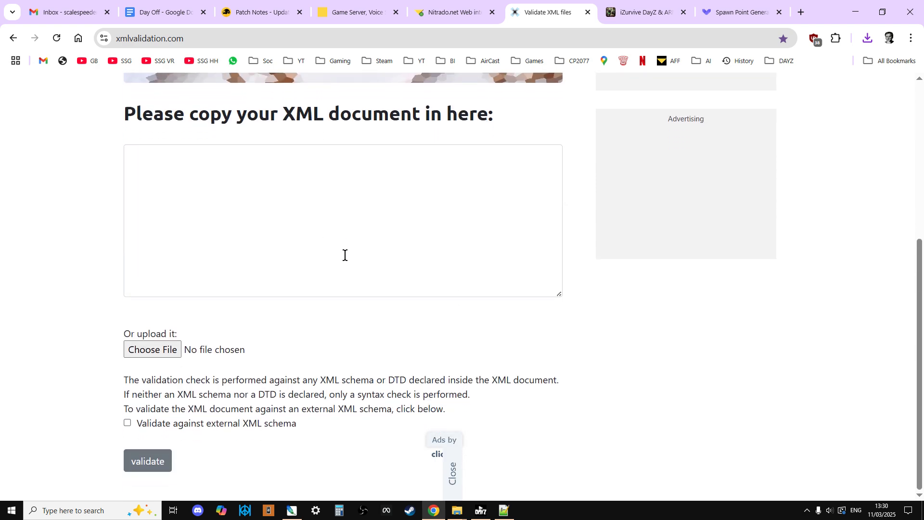
left_click(163, 349)
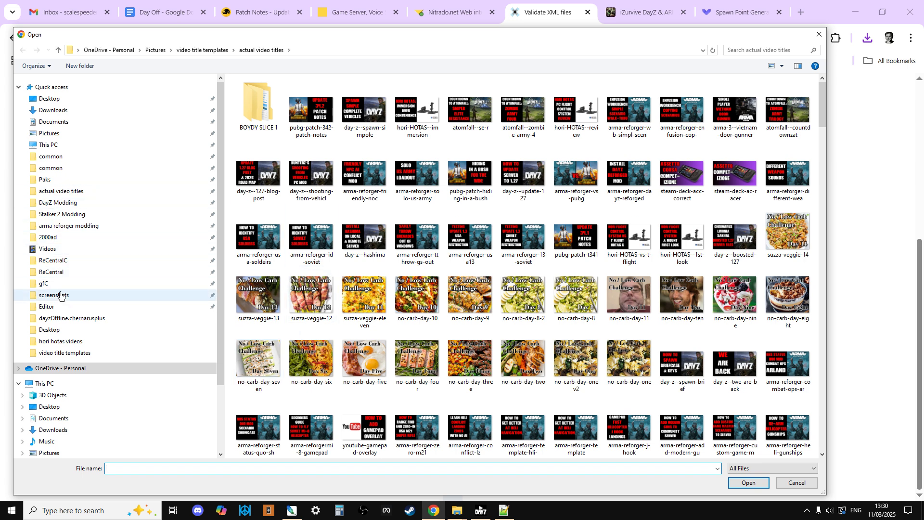
left_click(68, 158)
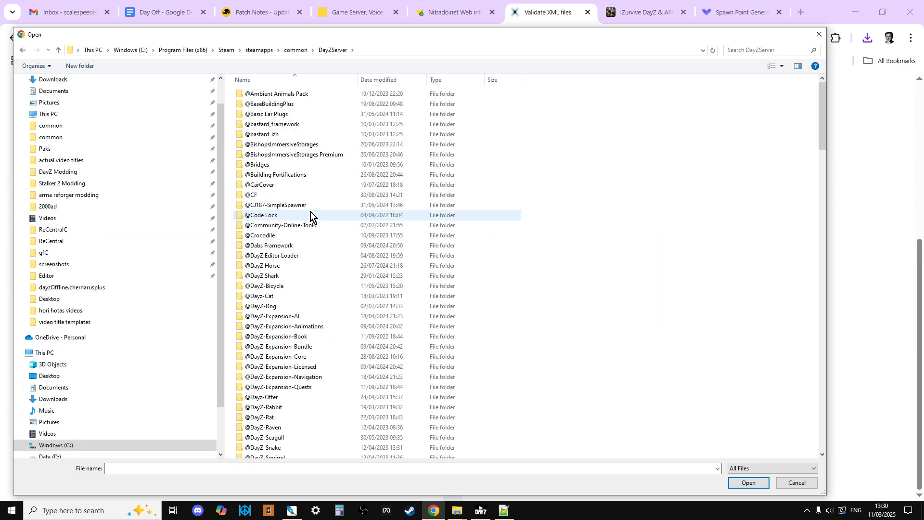
scroll(311, 217, "down", 15)
scroll(312, 217, "down", 4)
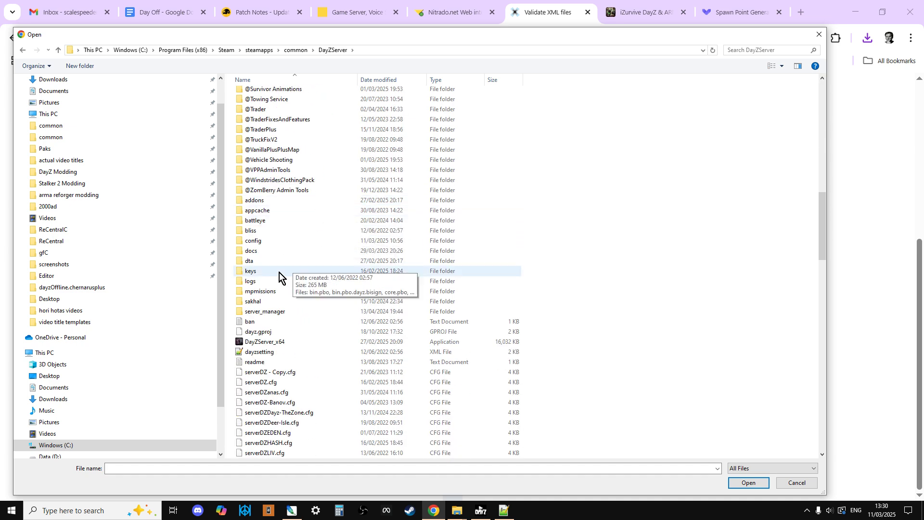
double_click(263, 292)
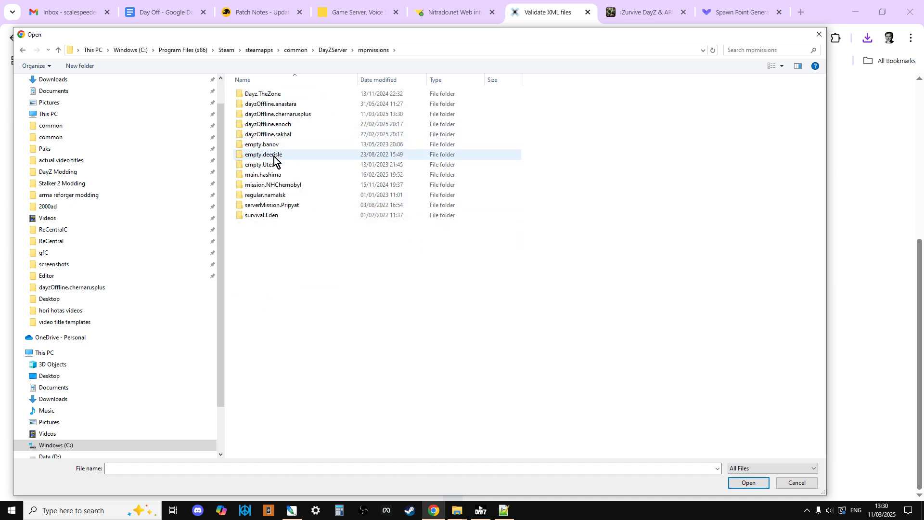
left_click(280, 116)
double_click(280, 115)
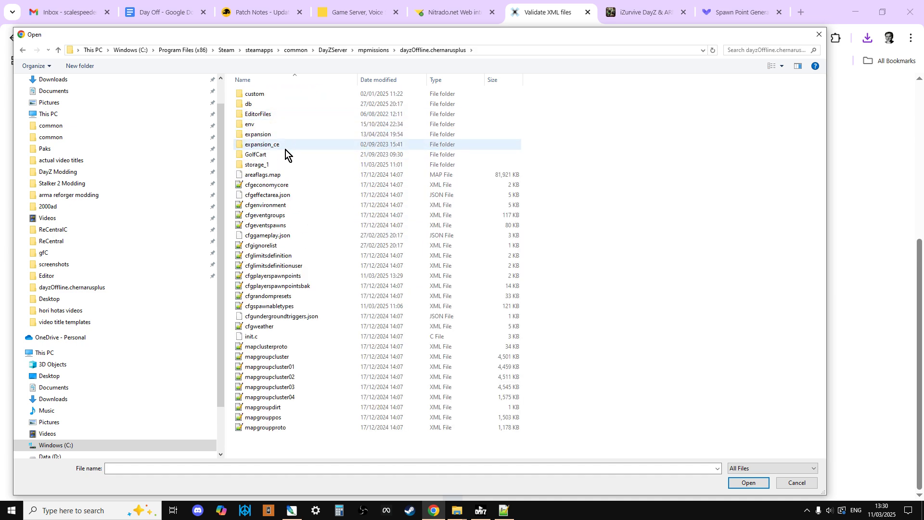
left_click(281, 275)
left_click(749, 483)
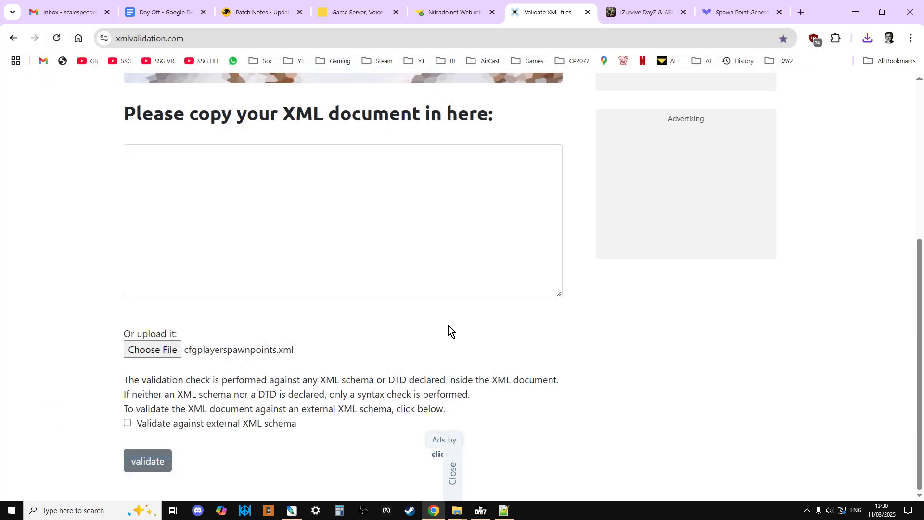
Validate the uploaded cfgplayerspawnpoints.xml and get the result 'No errors were found'
left_click(150, 461)
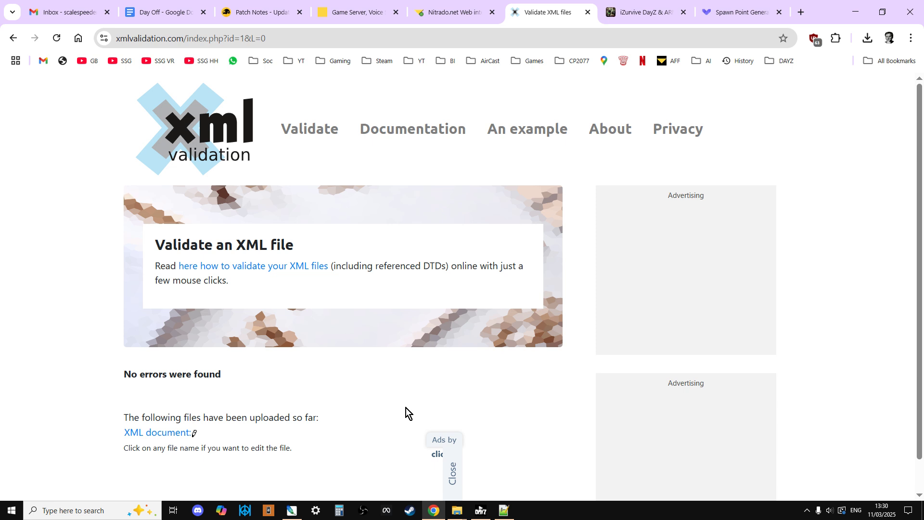
Switch to the dayzOffline.chernarusplus Explorer window and browse the DayZServer and mpmissions folders
left_click(460, 512)
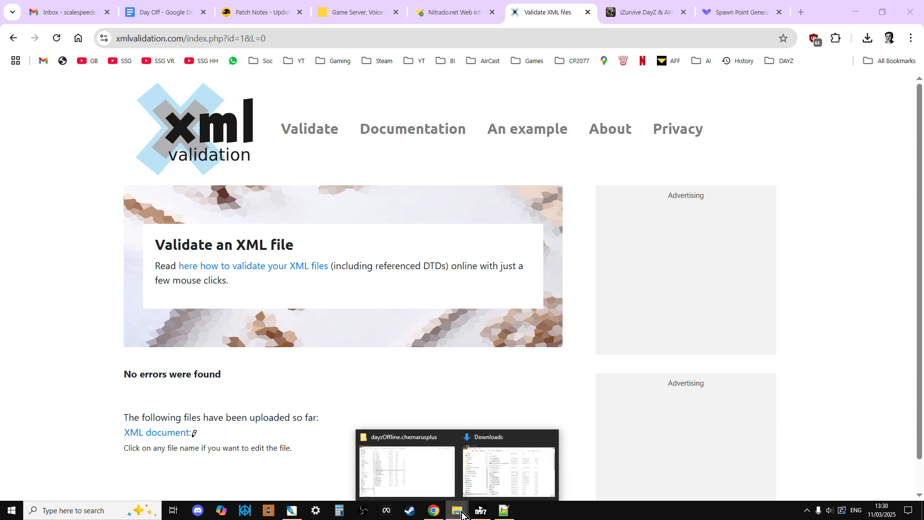
left_click(440, 483)
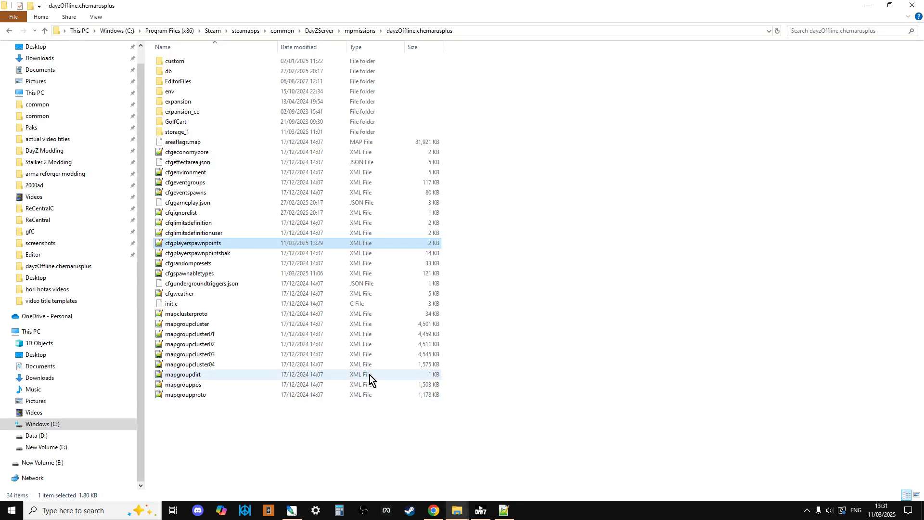
left_click(43, 31)
left_click(45, 32)
scroll(282, 278, "down", 15)
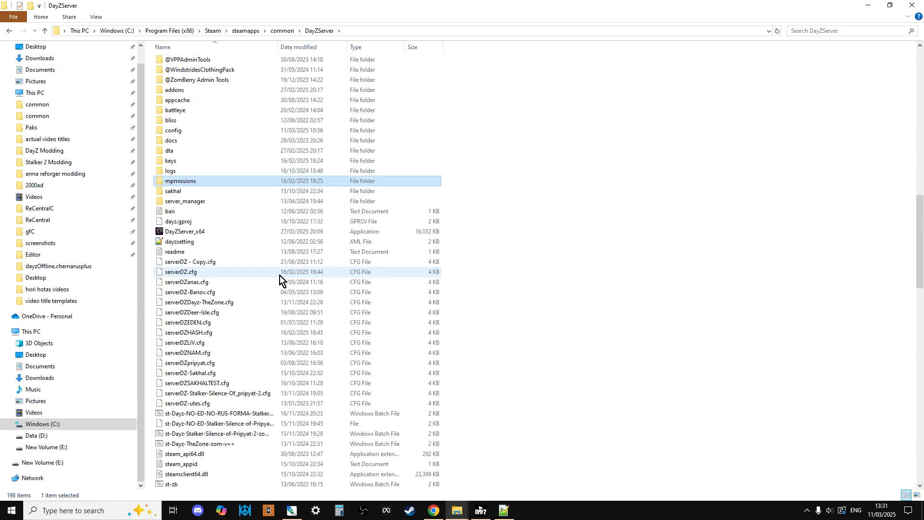
scroll(280, 278, "down", 6)
scroll(281, 282, "down", 1)
scroll(279, 285, "up", 15)
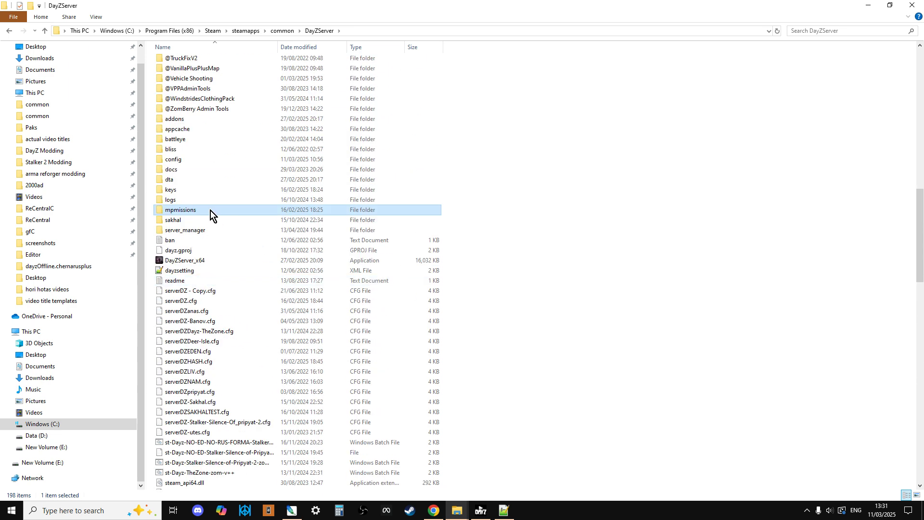
double_click(212, 210)
double_click(204, 85)
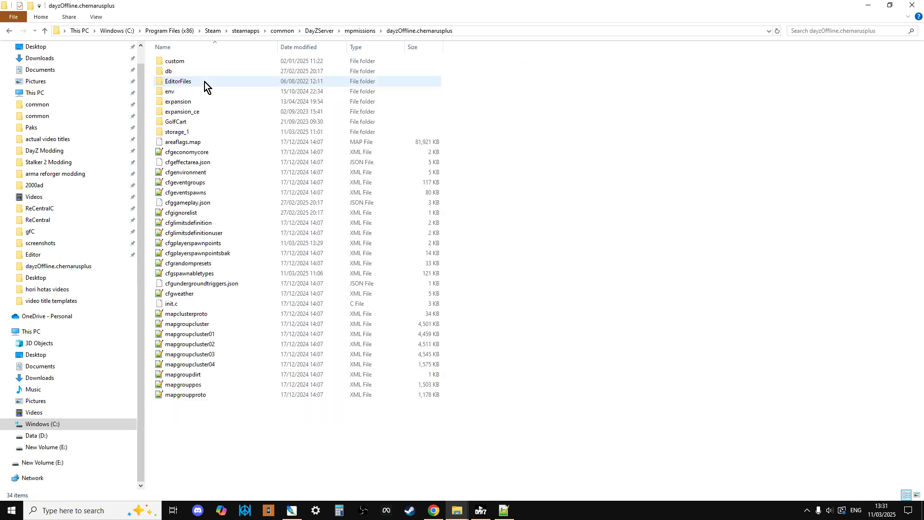
left_click(185, 133)
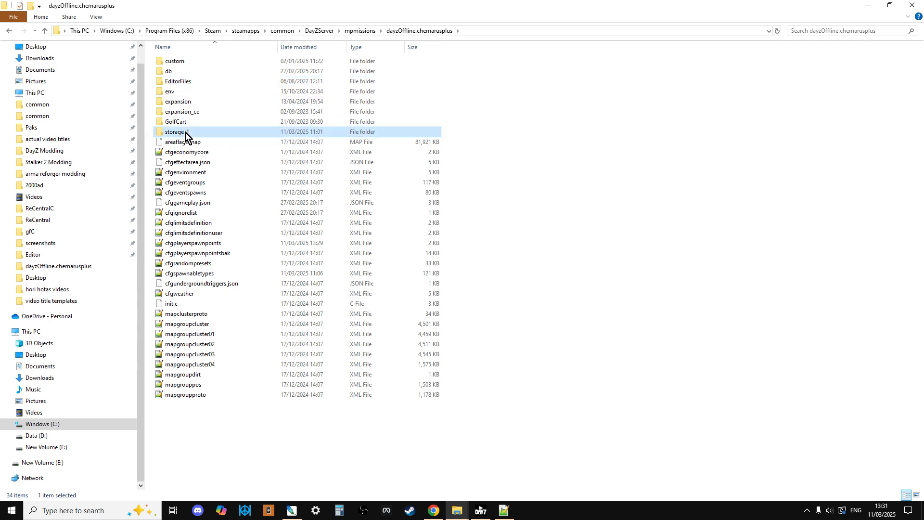
From the DayZServer folder, launch the st-zb-ch-v++ script to start the Chernarus server
left_click(44, 30)
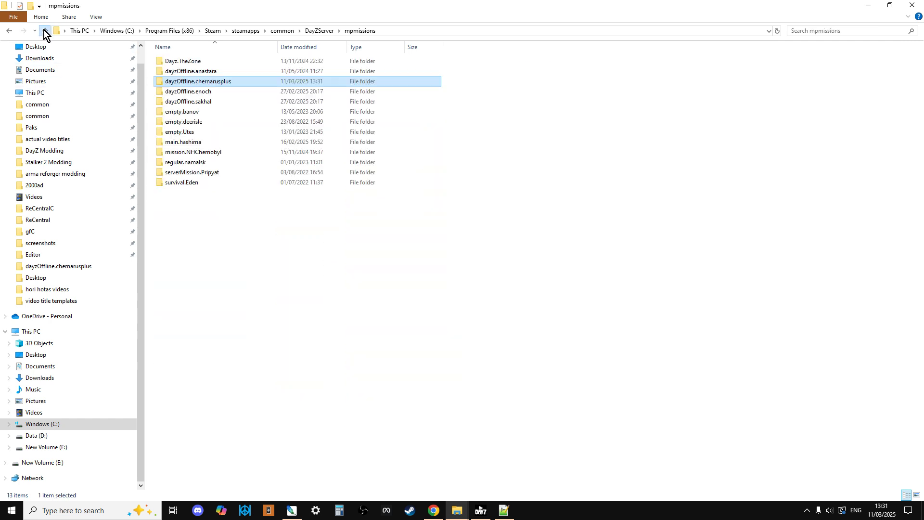
left_click(45, 30)
scroll(239, 209, "down", 6)
scroll(244, 226, "down", 20)
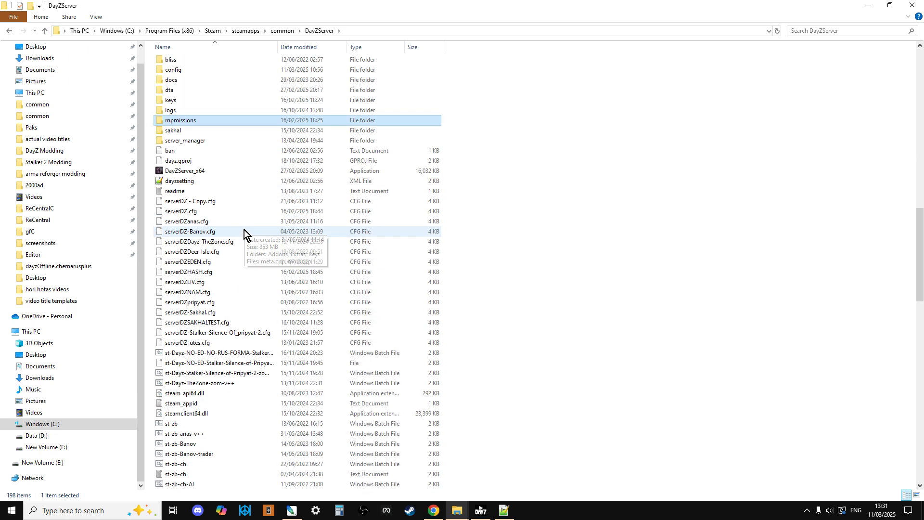
scroll(244, 235, "down", 2)
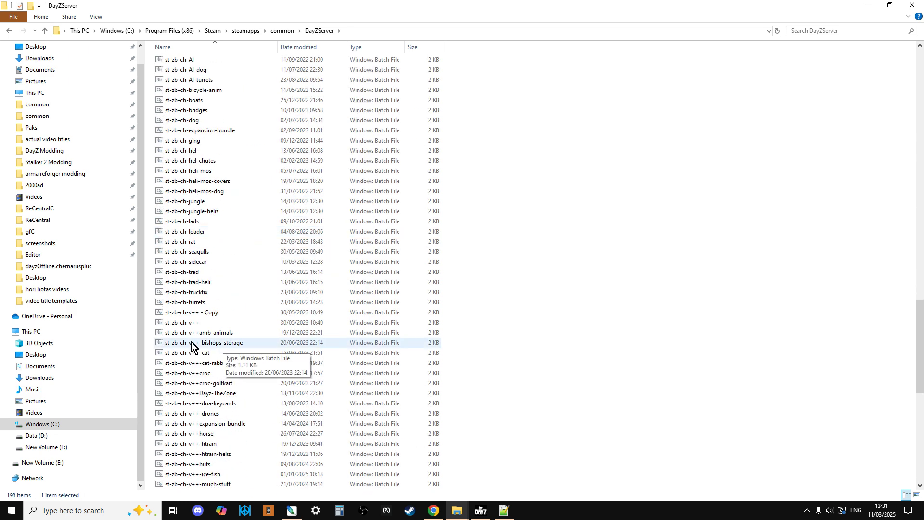
double_click(177, 324)
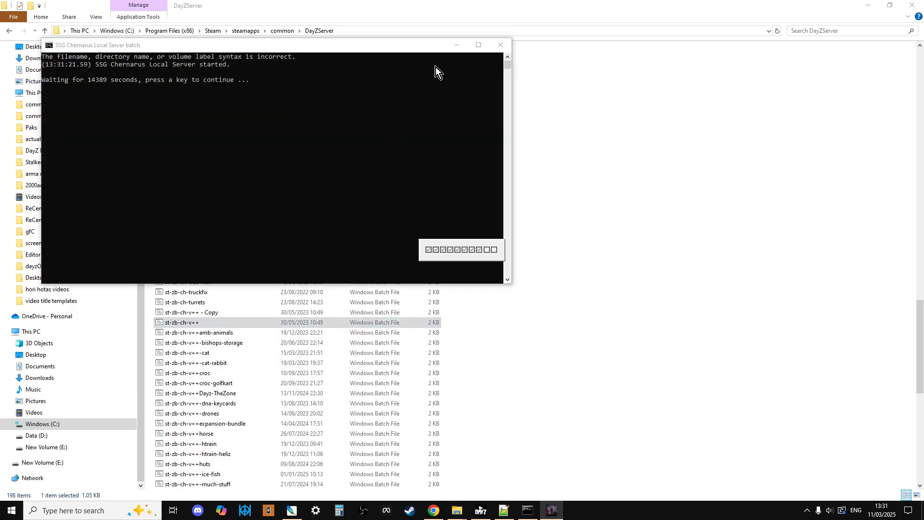
Minimize the console, Explorer, browser and Notepad++ to reveal the DayZ launcher
left_click(452, 46)
left_click(864, 7)
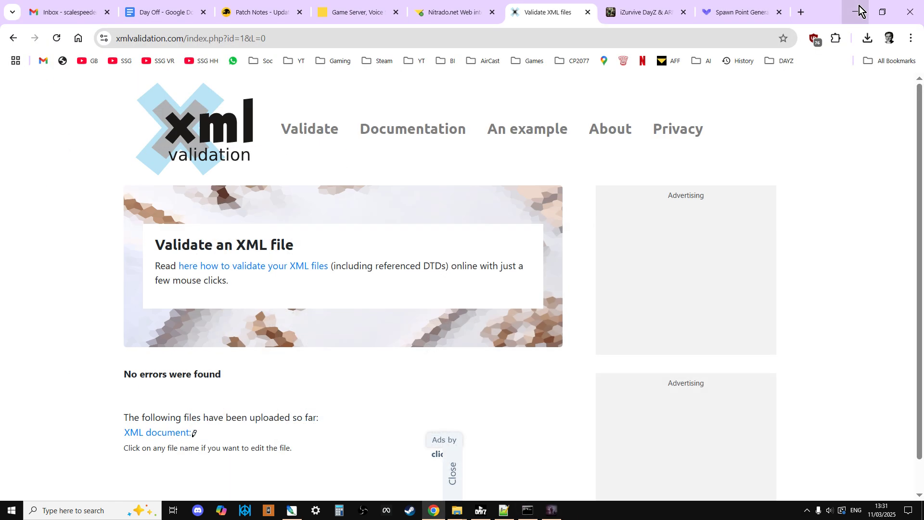
left_click(853, 17)
left_click(745, 20)
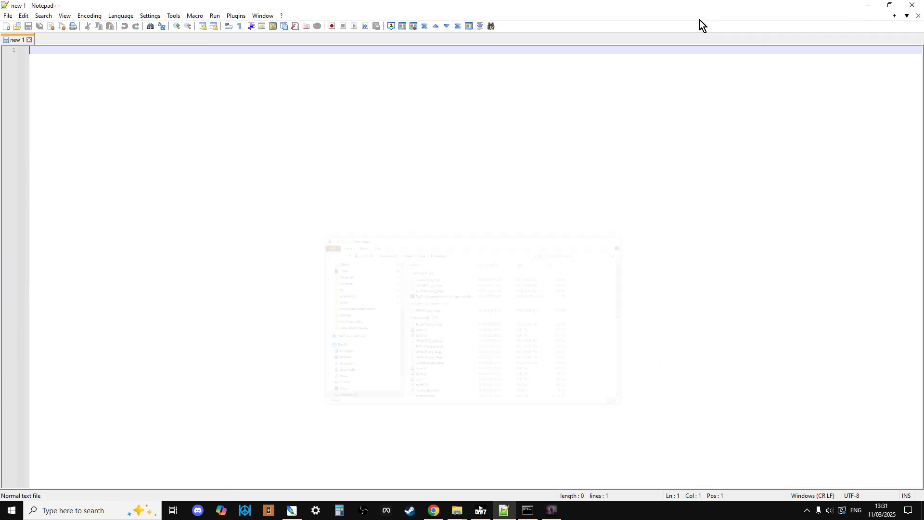
left_click(871, 10)
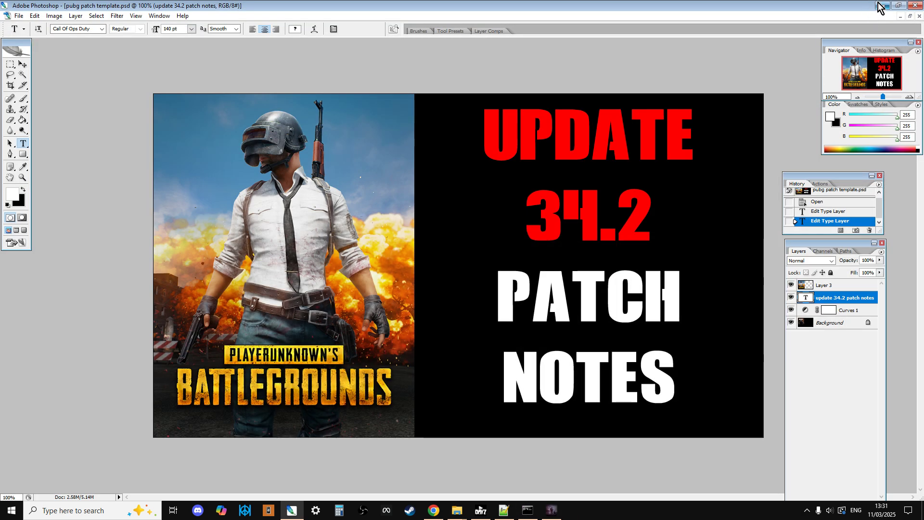
left_click(871, 9)
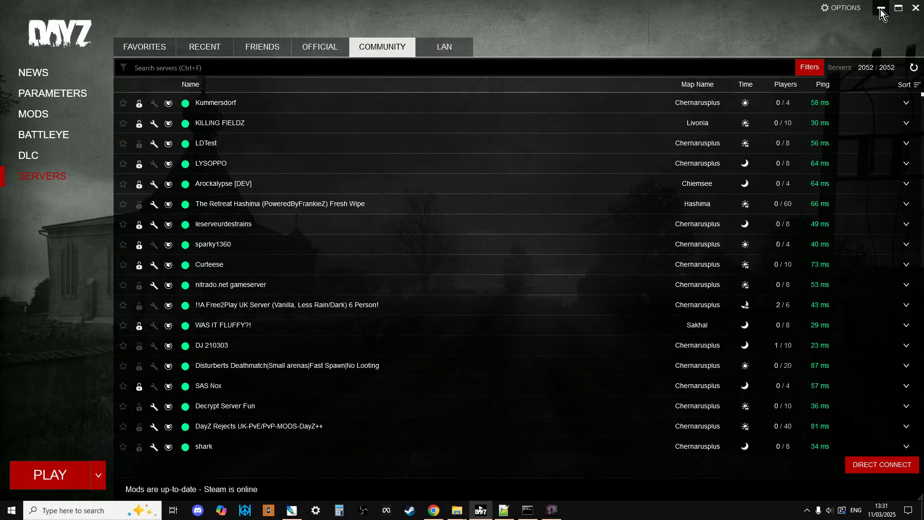
Refresh the LAN list and join the local Chernarusplus server with SETUP DLCS AND MODS AND JOIN
left_click(455, 45)
left_click(913, 67)
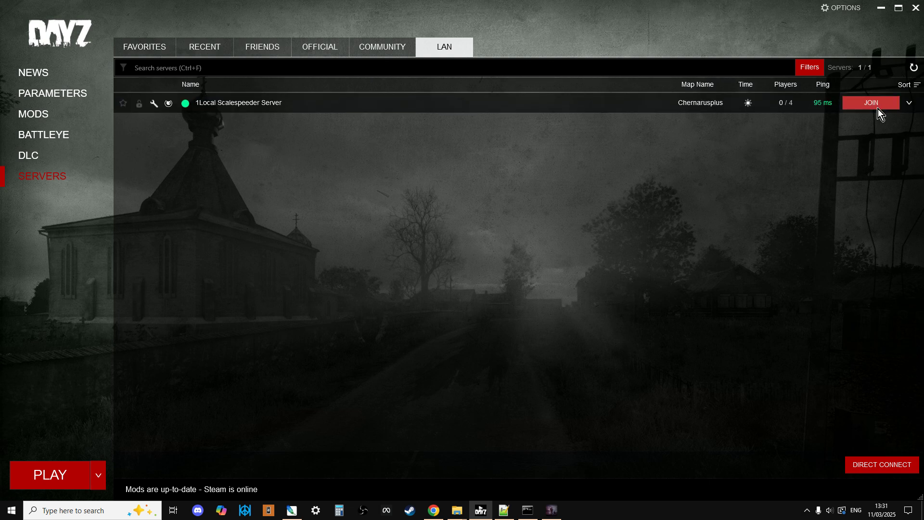
left_click(878, 106)
left_click(367, 359)
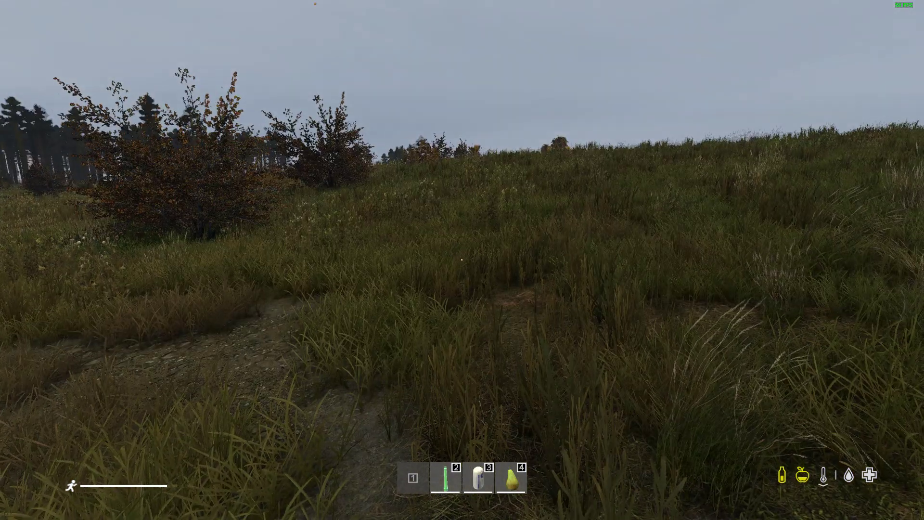
Open ZomBerry Admin Tools and look at the character's position on the Map
key("m")
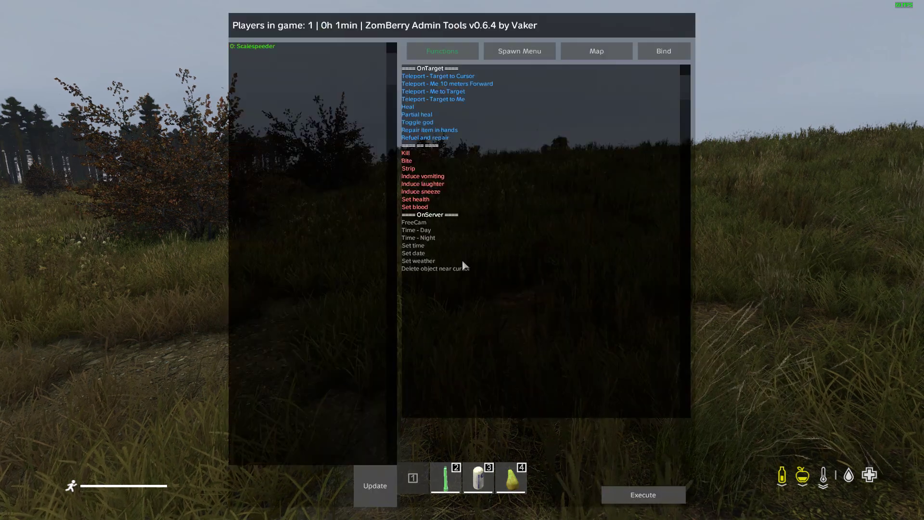
left_click(577, 51)
scroll(612, 285, "up", 3)
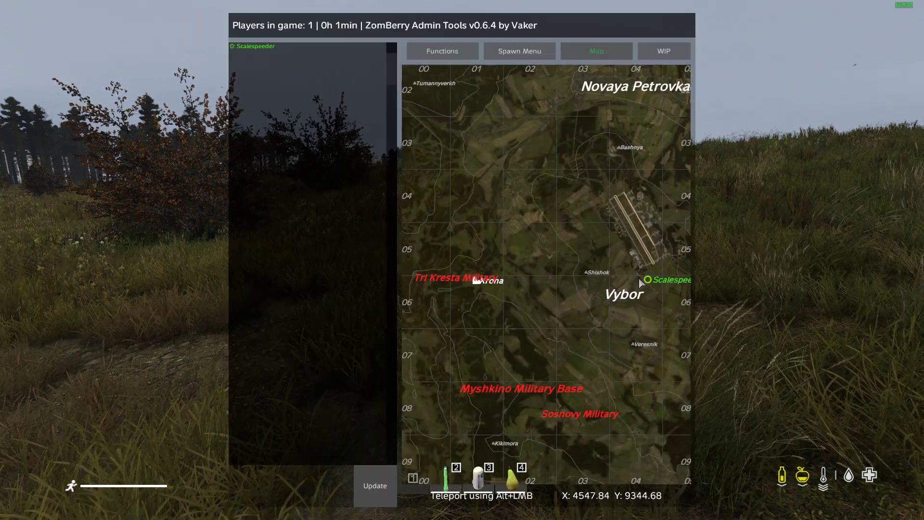
key("Right")
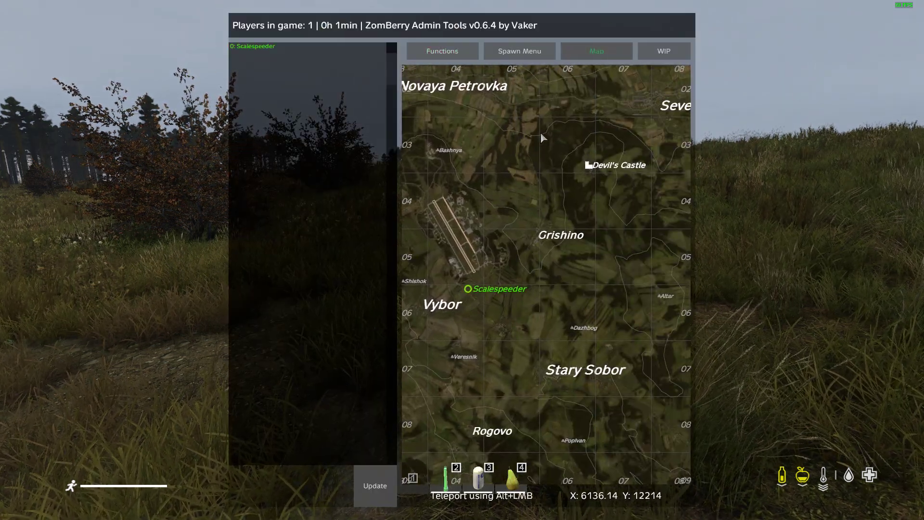
left_click(442, 51)
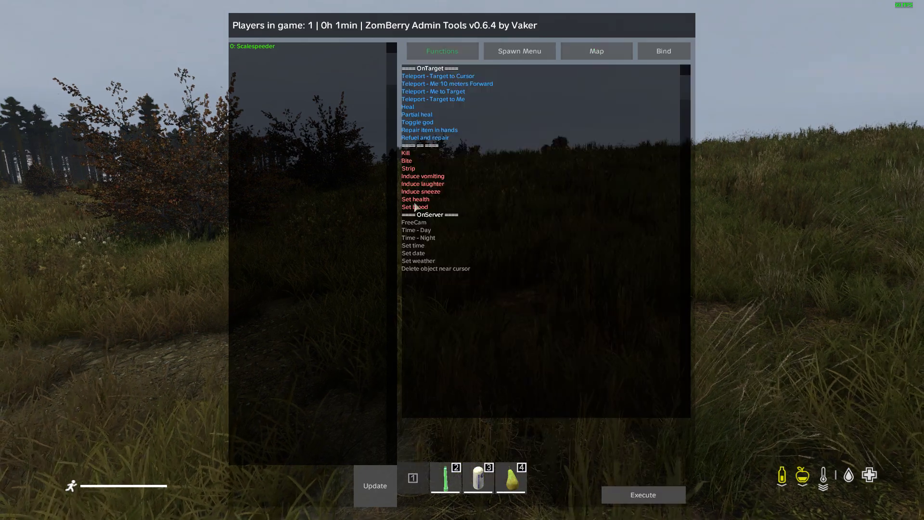
Kill the player with ZomBerry's Kill function and respawn at a Random spawn point
left_click(248, 45)
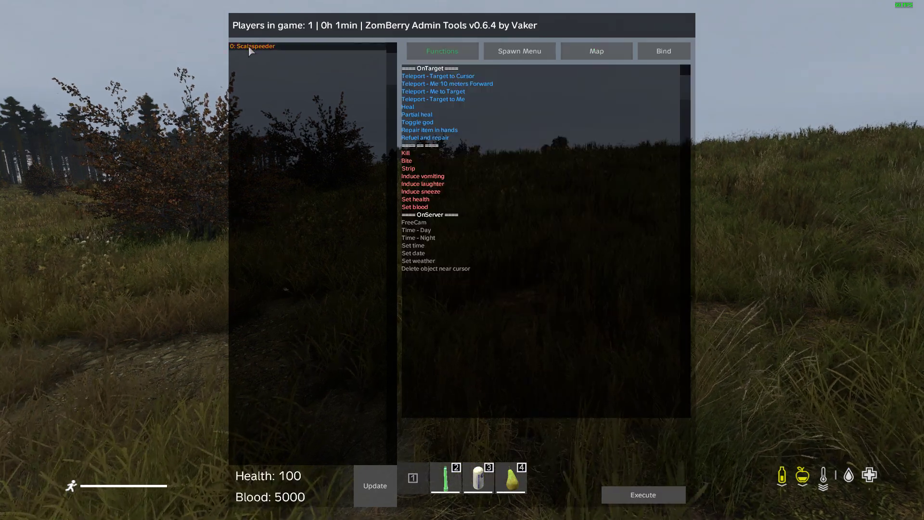
double_click(407, 153)
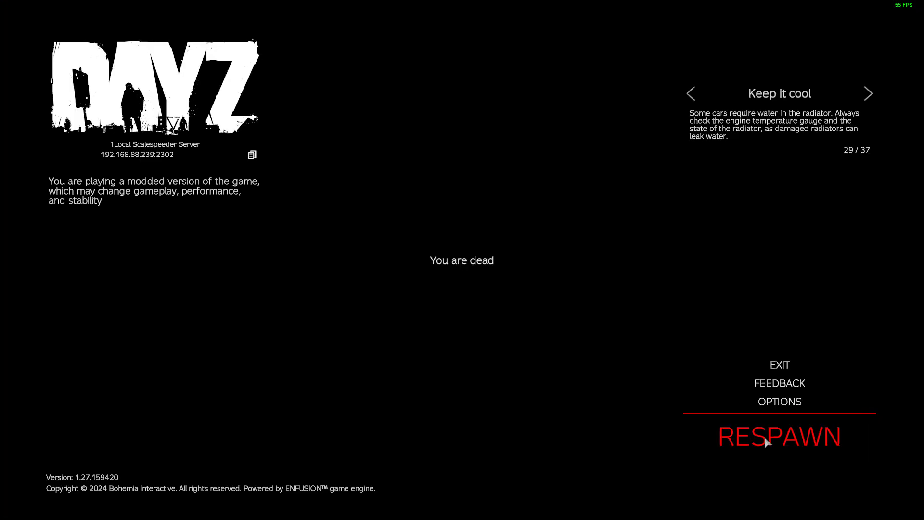
left_click(783, 428)
left_click(463, 264)
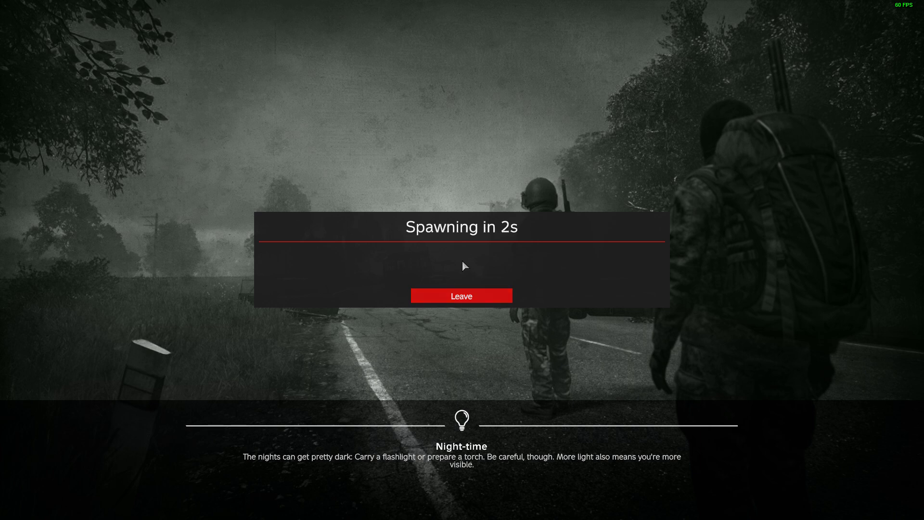
Check on the ZomBerry map that the new spawn sits beside the airfield north of Vybor
key("m")
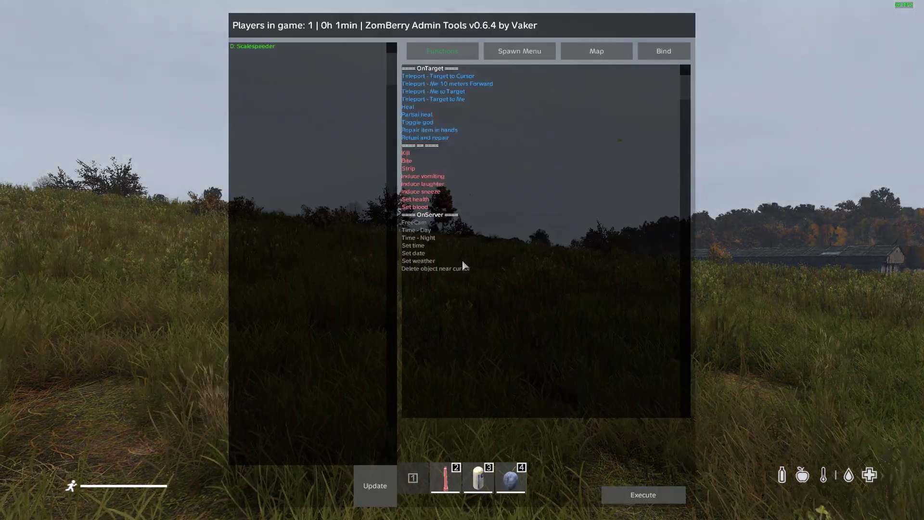
left_click(601, 50)
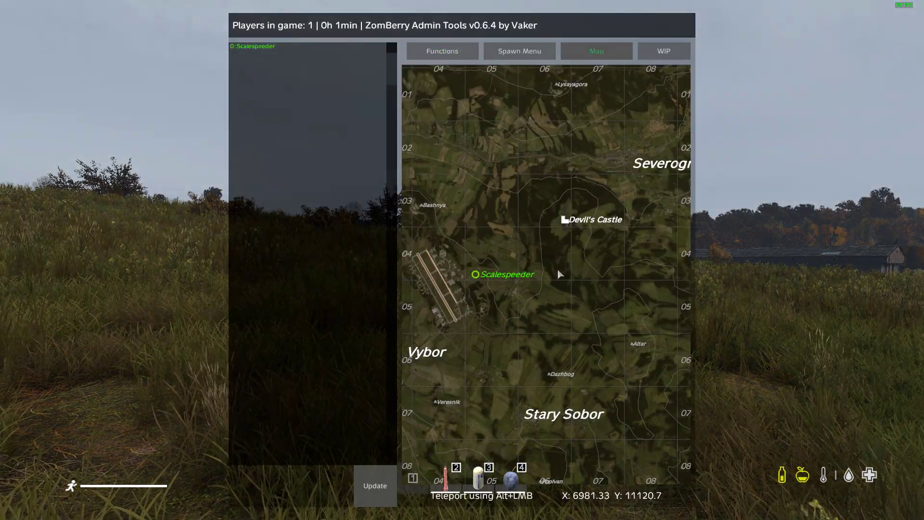
left_click_drag(483, 310, 603, 286)
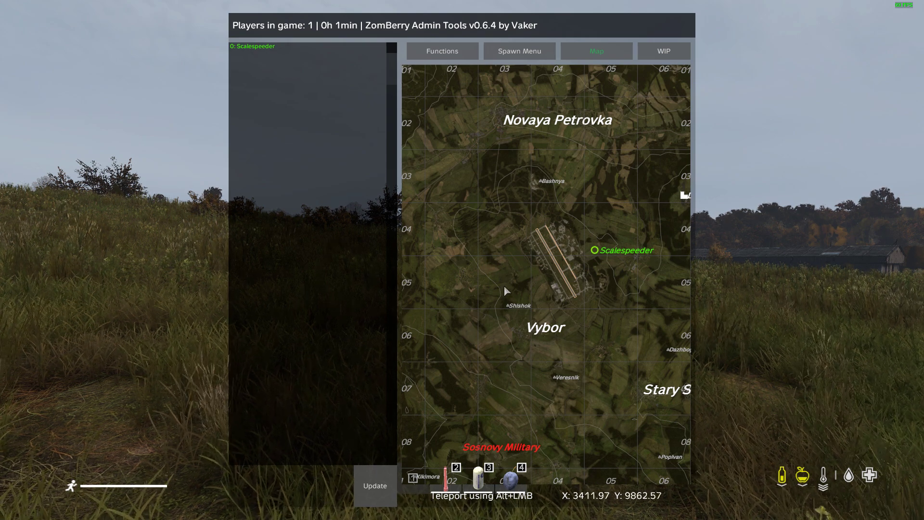
Leave the server and quit DayZ back to the launcher
key("Escape")
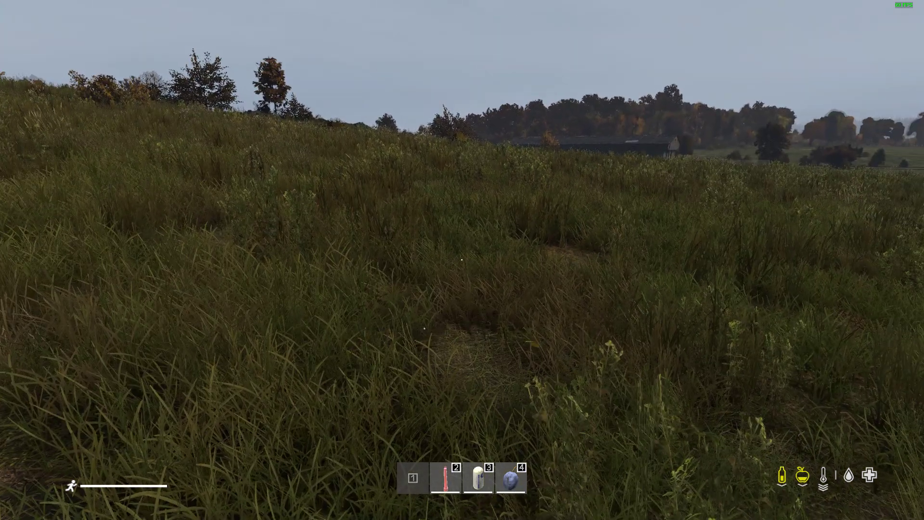
key("Escape")
left_click(776, 364)
key("Return")
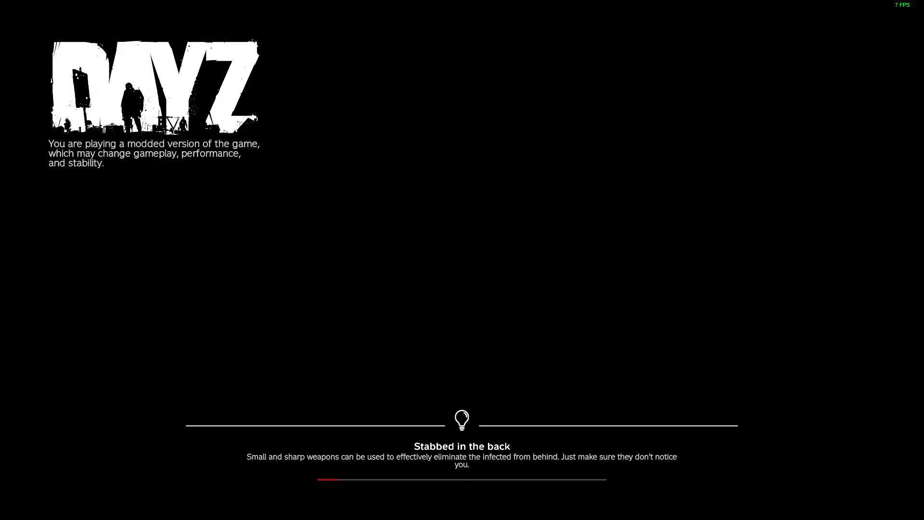
key("Escape")
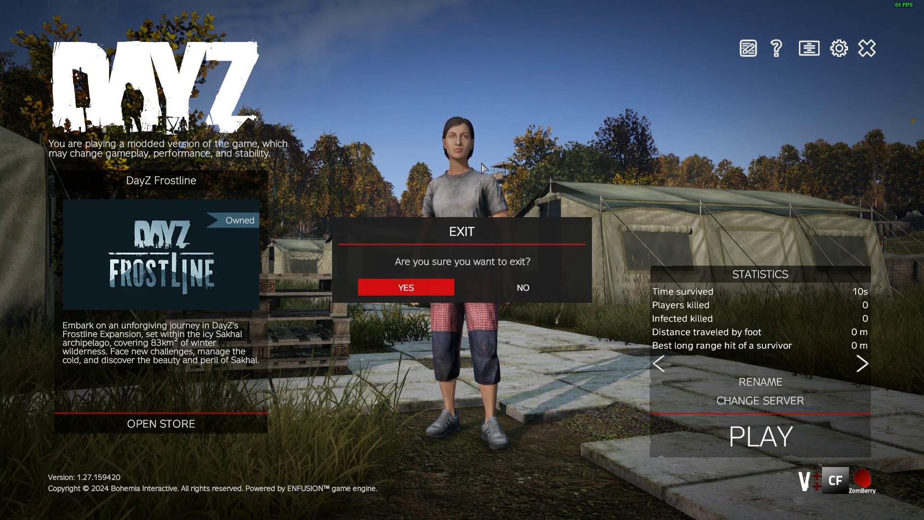
left_click(399, 290)
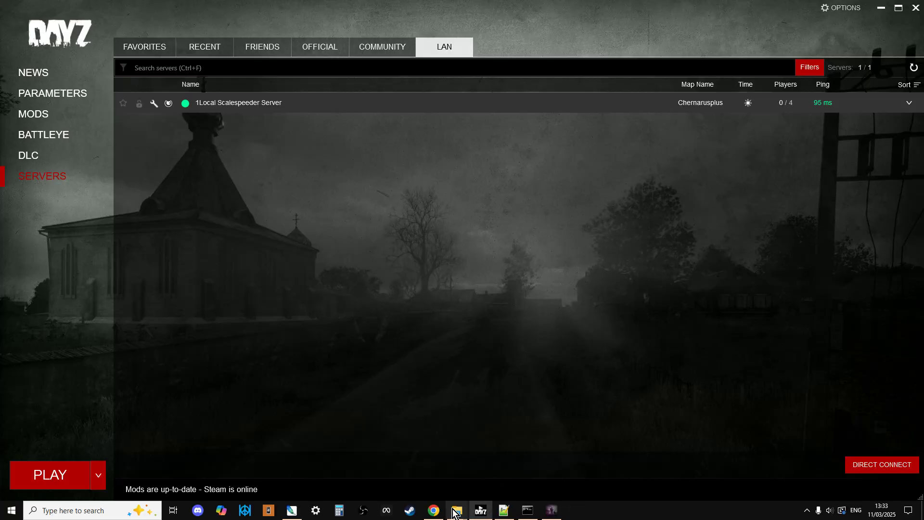
Upload the local cfgplayerspawnpoints file via Upload file in Nitrado's dayzOffline.chernarusplus folder
left_click(433, 509)
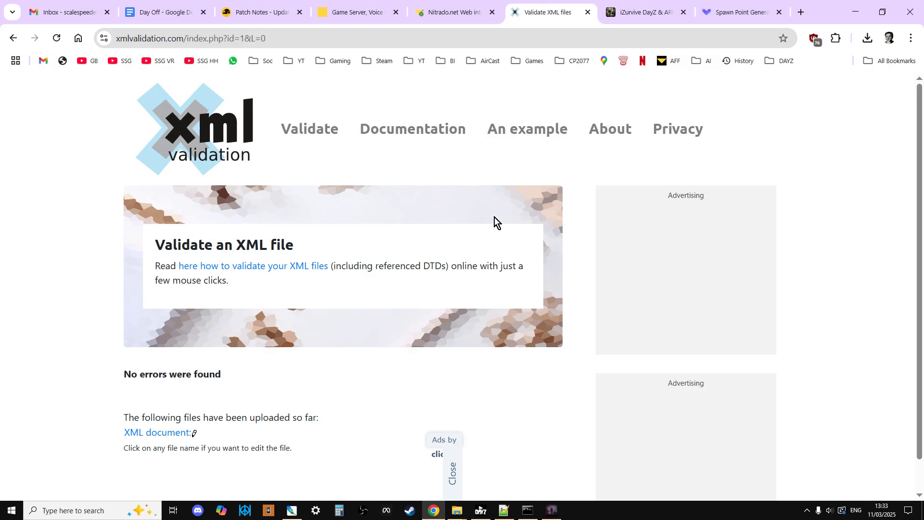
left_click(455, 16)
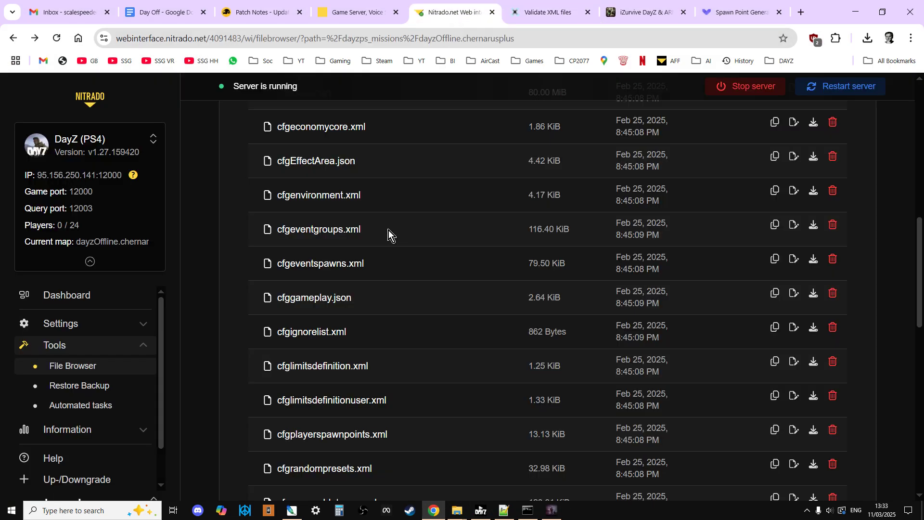
scroll(426, 191, "up", 4)
scroll(426, 190, "up", 3)
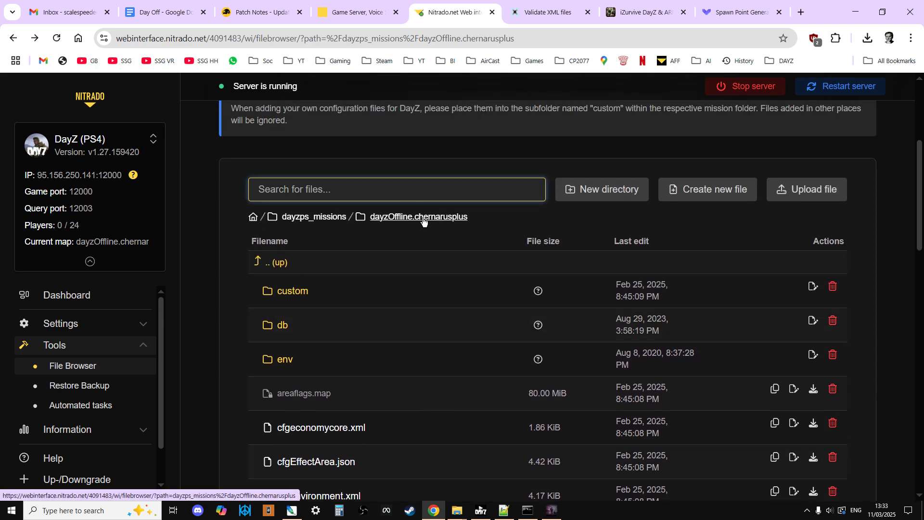
left_click(799, 194)
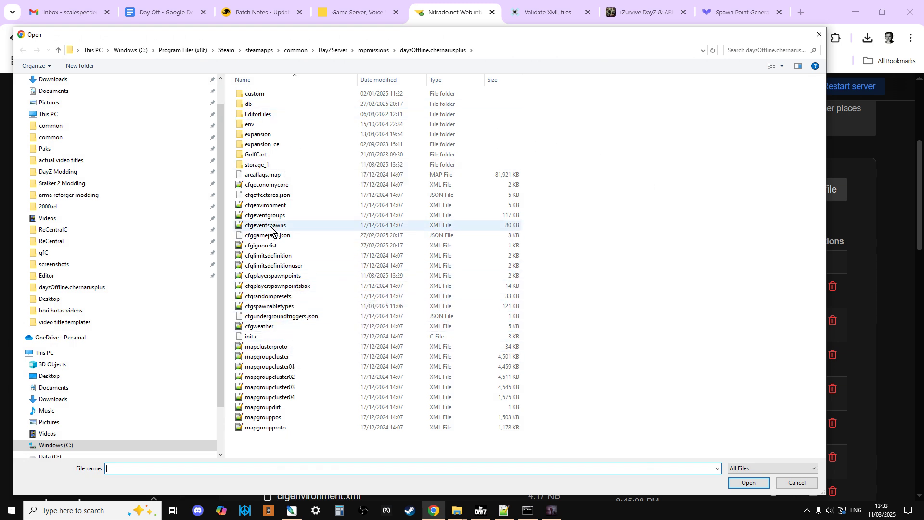
left_click(280, 278)
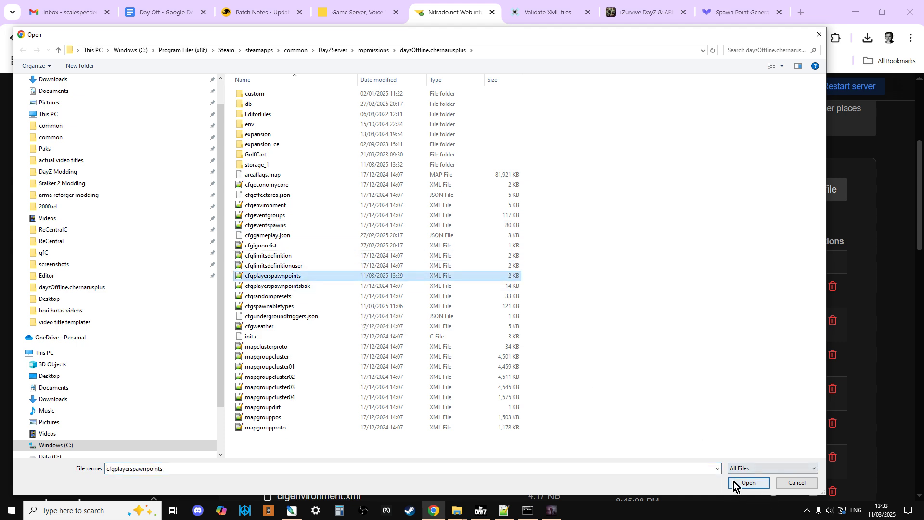
key("Return")
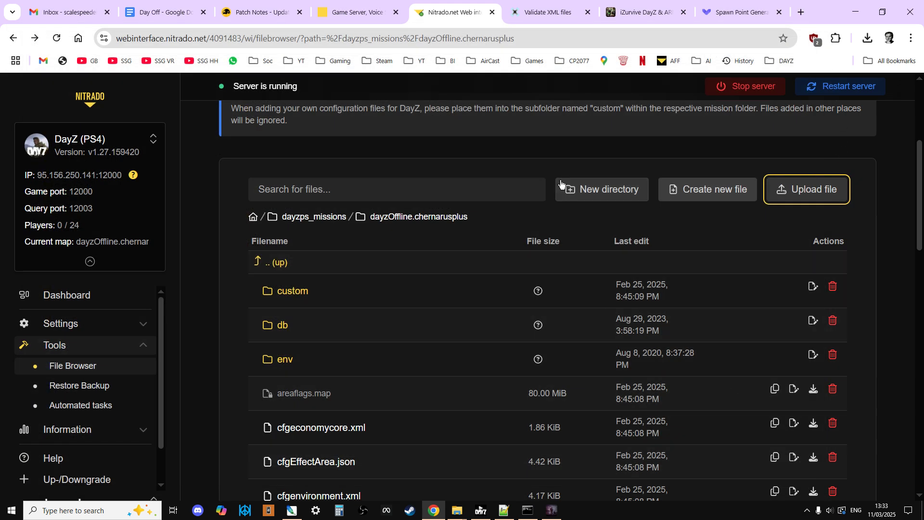
Close the XML preview on the Spawn Point Generator page
left_click(720, 14)
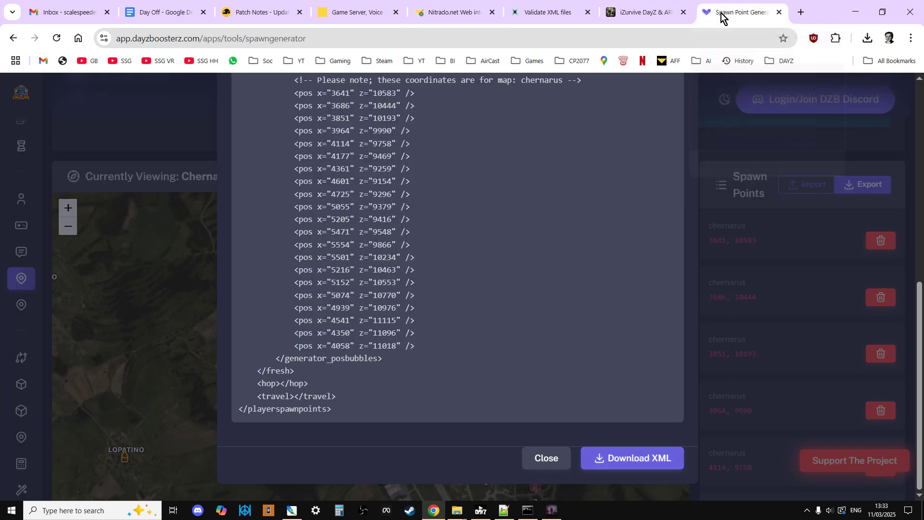
scroll(673, 390, "down", 5)
left_click(542, 455)
scroll(429, 352, "up", 4)
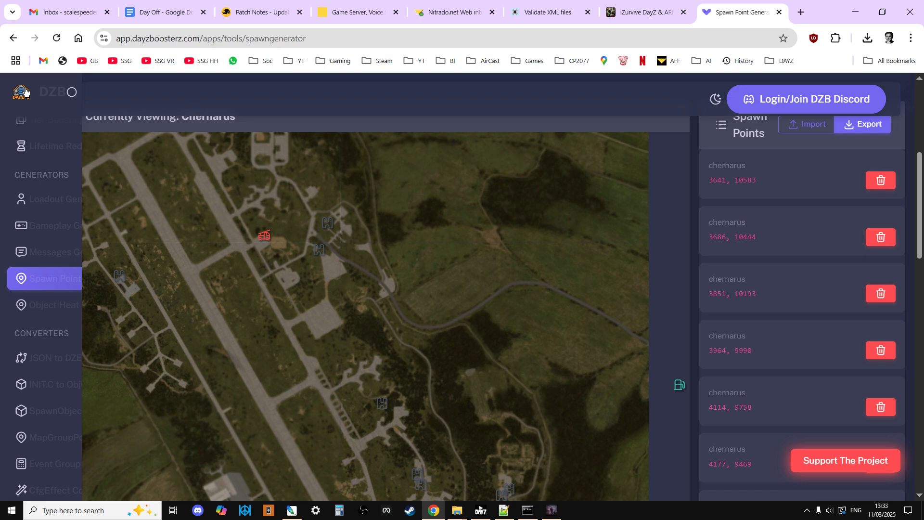
Go to the DayZ BoosterZ home page and view its About section and Team members
left_click(33, 95)
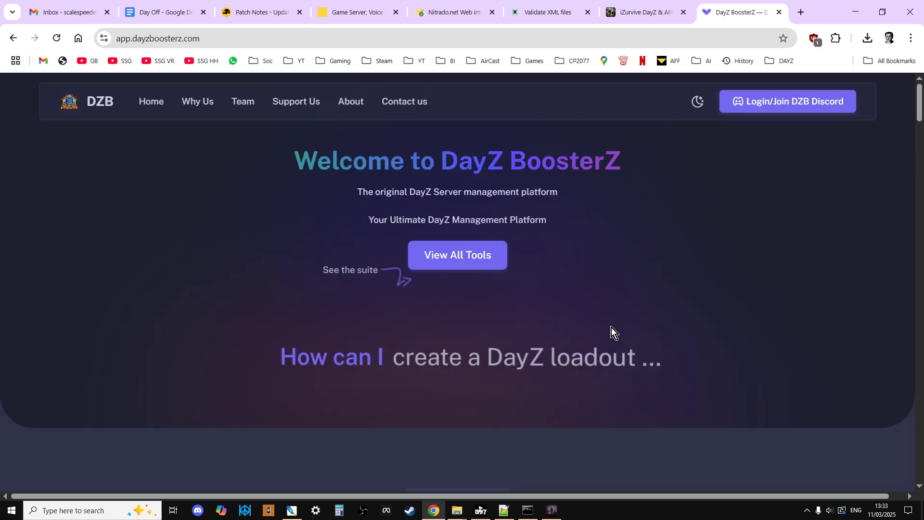
left_click(347, 102)
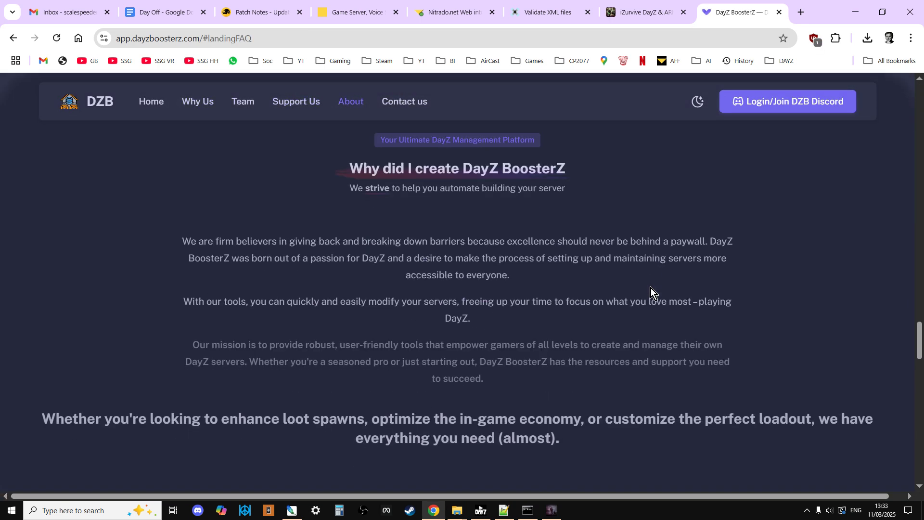
scroll(650, 288, "up", 10)
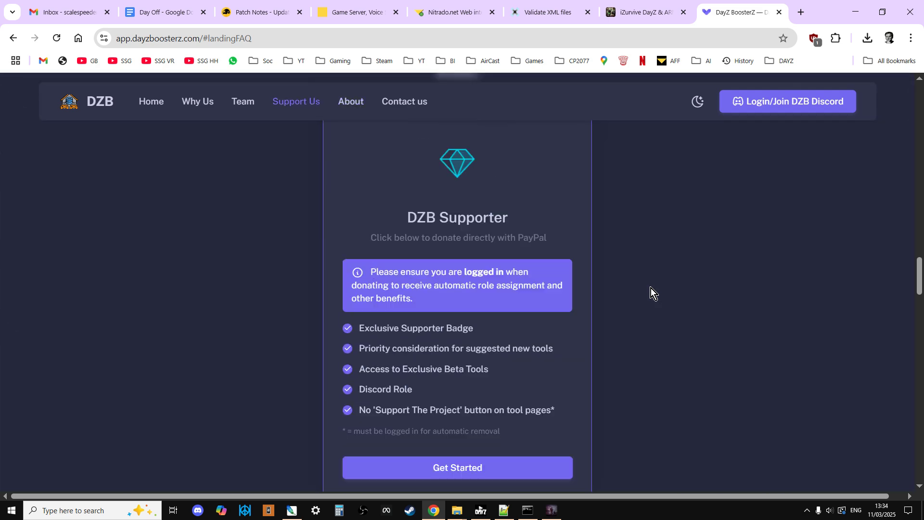
scroll(651, 287, "up", 7)
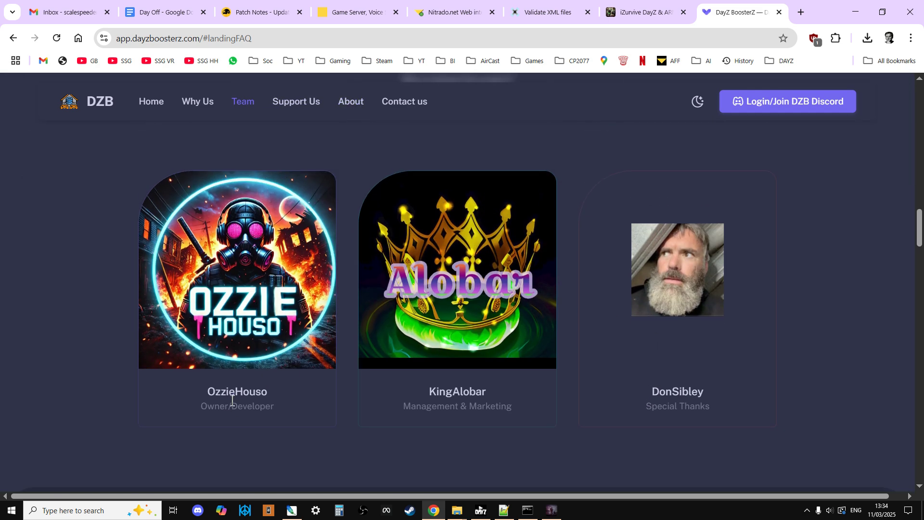